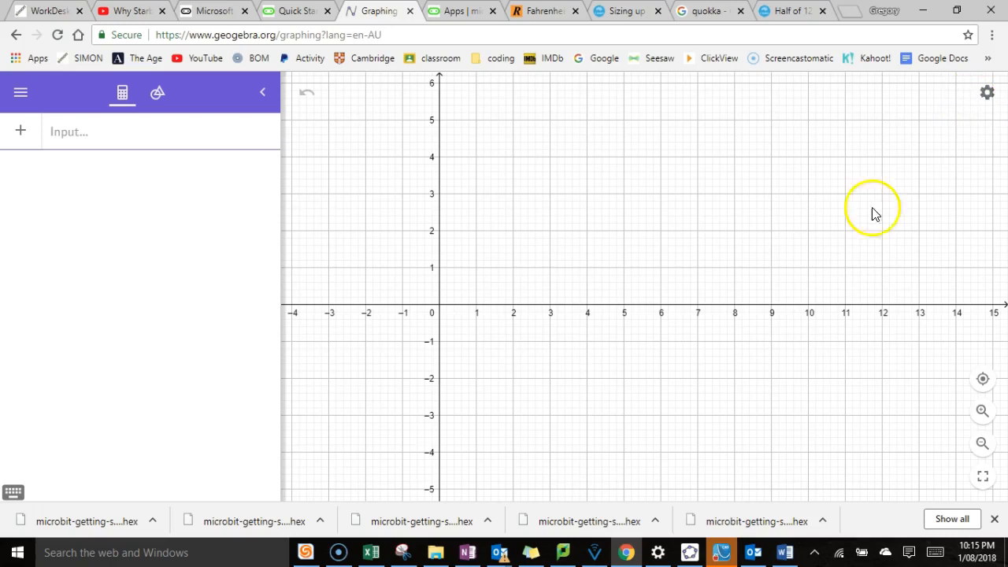
Hide the coordinate axes while keeping the grid, and show the geometry tools
{"action": "left_click", "coordinate": [988, 94]}
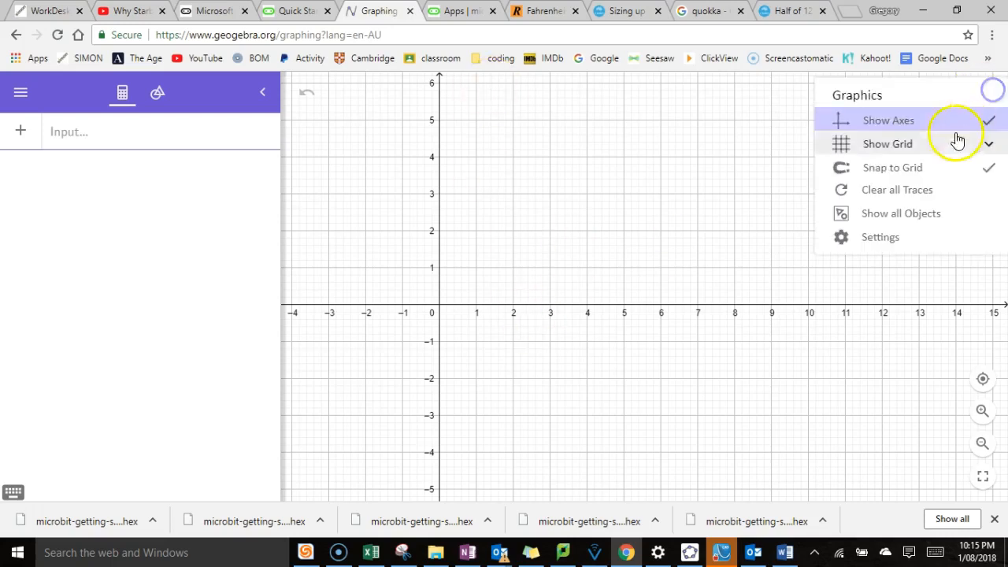
{"action": "left_click", "coordinate": [988, 123]}
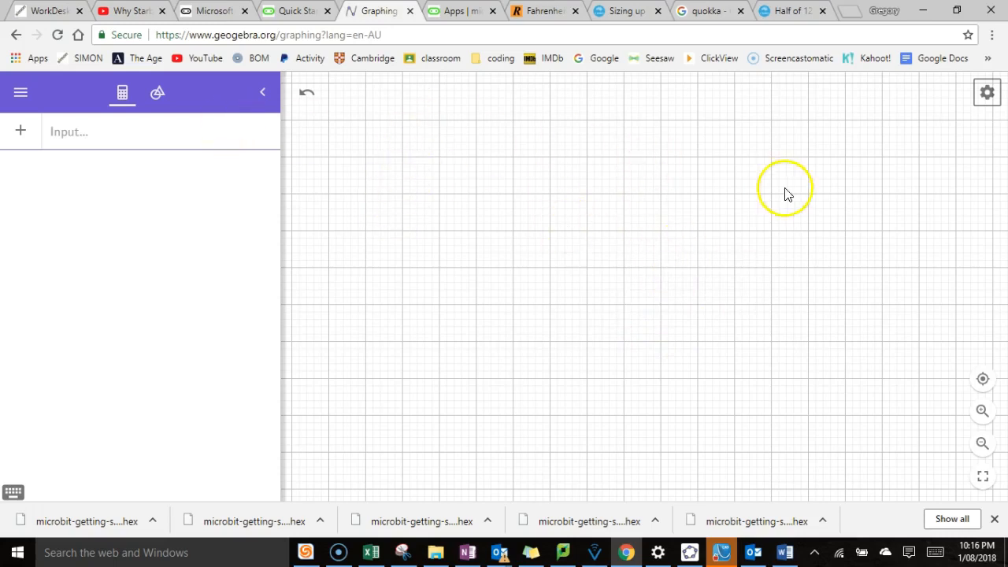
{"action": "left_click", "coordinate": [159, 107]}
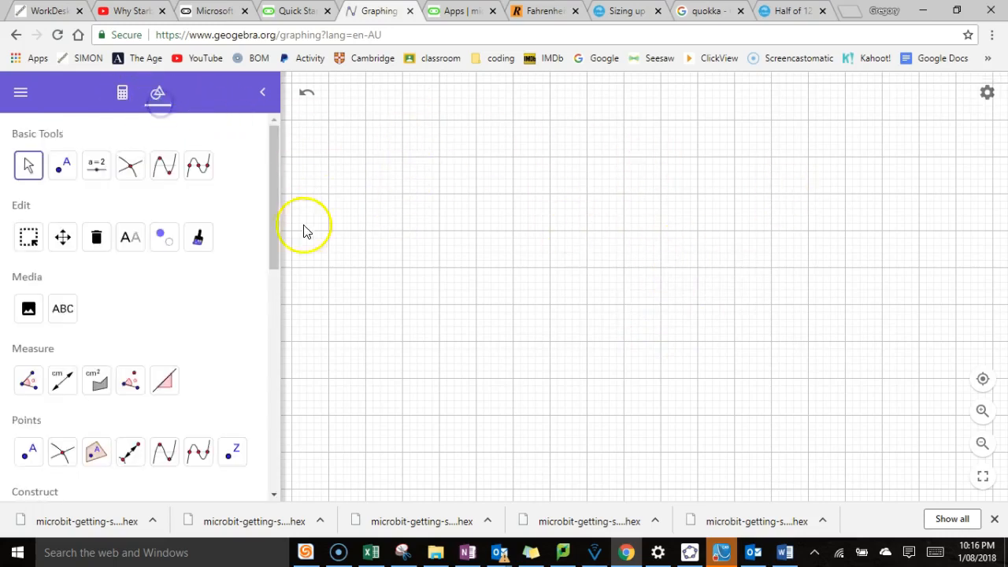
Collapse the geometry tool list to its short version and expand it back to the full set
{"action": "left_click_drag", "start_coordinate": [276, 204], "coordinate": [290, 438]}
{"action": "left_click", "coordinate": [48, 476]}
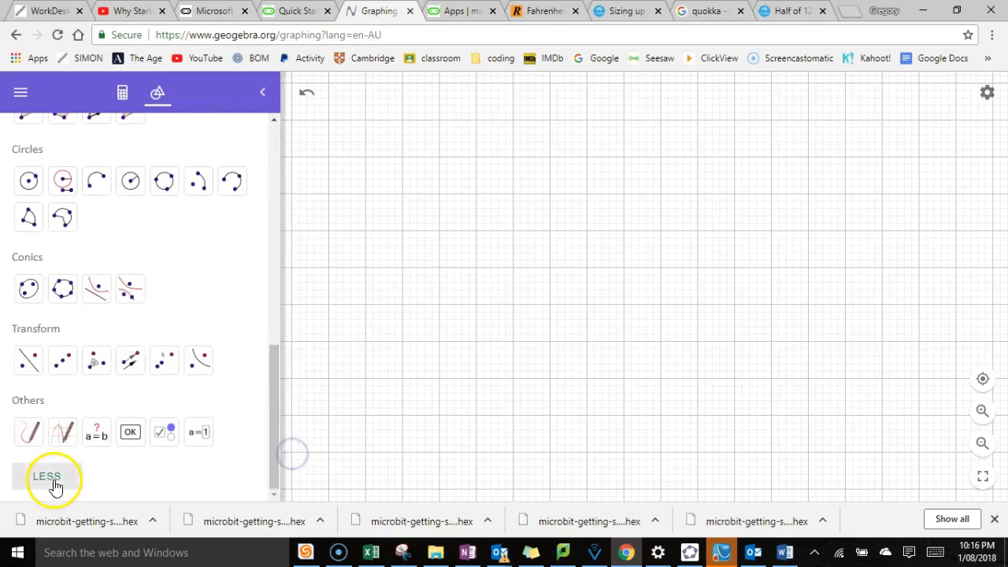
{"action": "left_click_drag", "start_coordinate": [273, 322], "coordinate": [299, 349]}
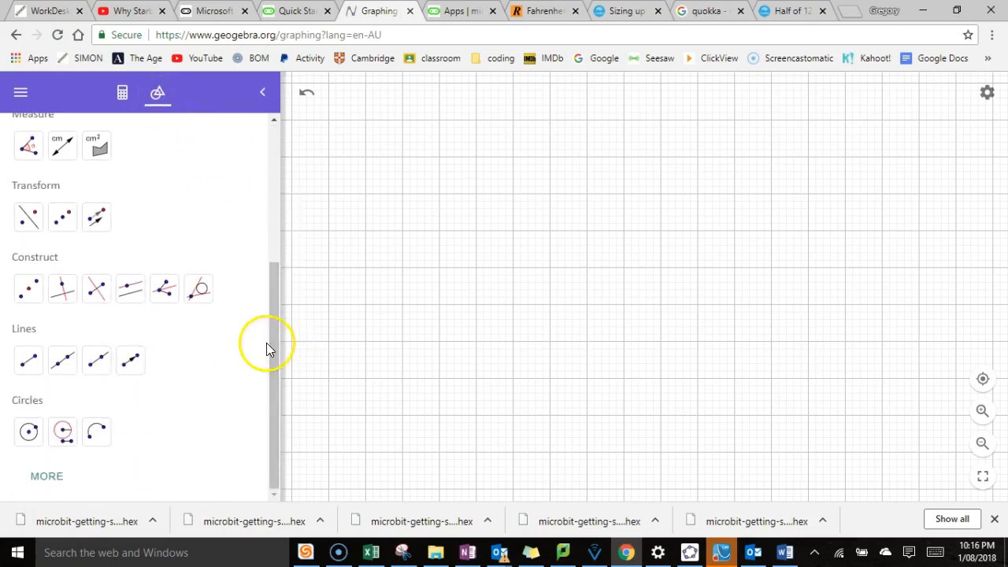
{"action": "left_click", "coordinate": [46, 477]}
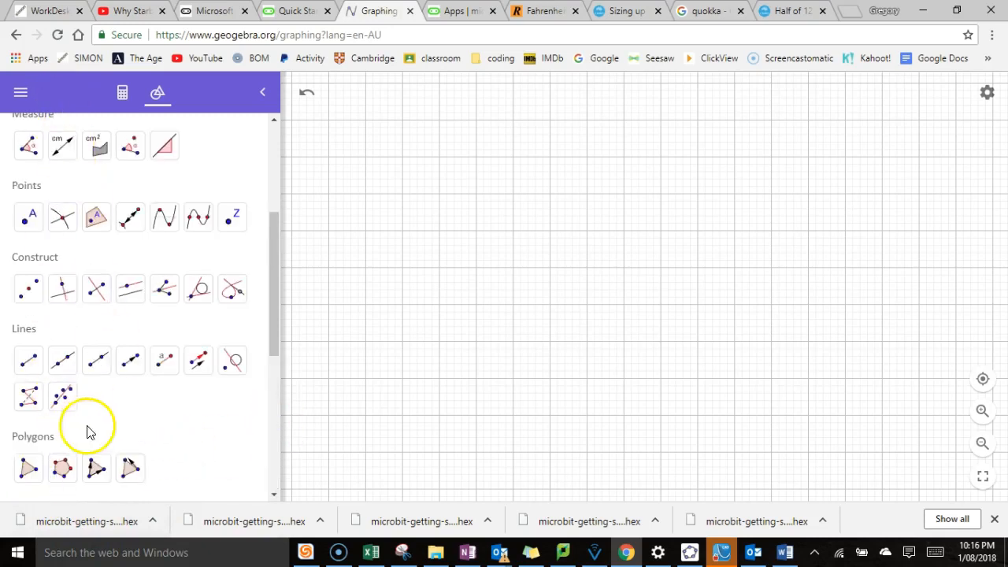
Draw two separate circles by centre and point, the second slightly larger and to the lower right of the first
{"action": "left_click_drag", "start_coordinate": [274, 311], "coordinate": [285, 418]}
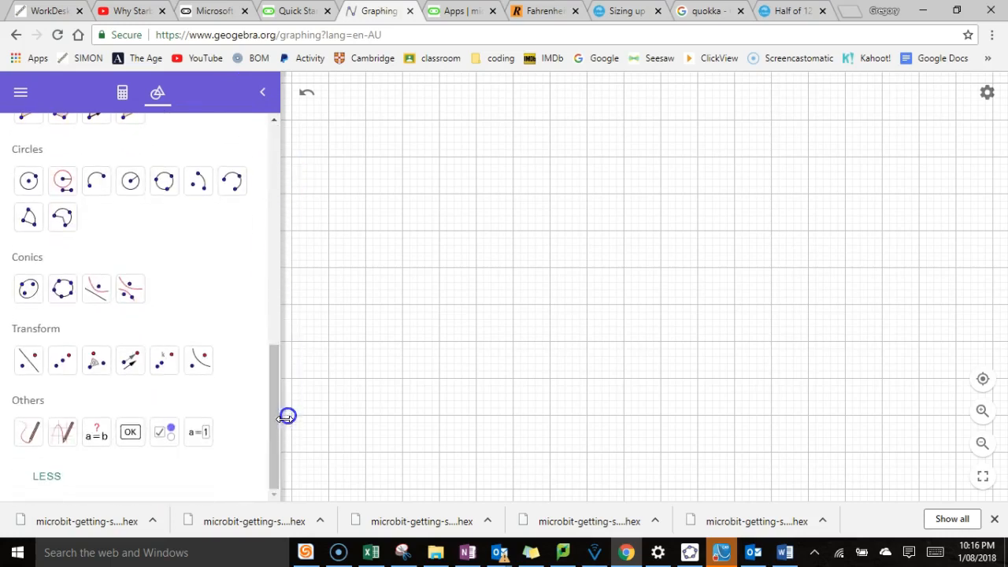
{"action": "left_click", "coordinate": [25, 190]}
{"action": "left_click", "coordinate": [550, 195]}
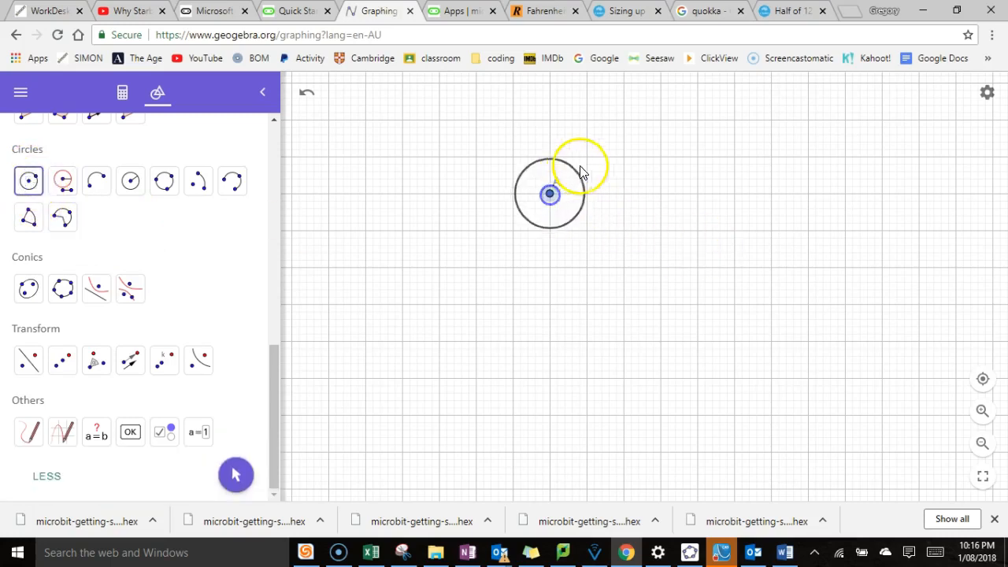
{"action": "left_click", "coordinate": [587, 157]}
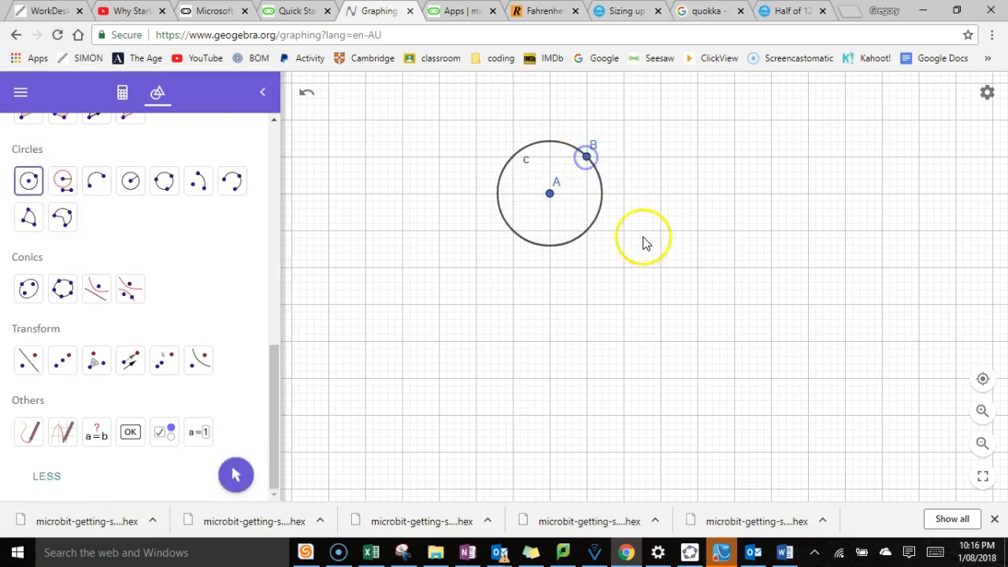
{"action": "left_click", "coordinate": [662, 268]}
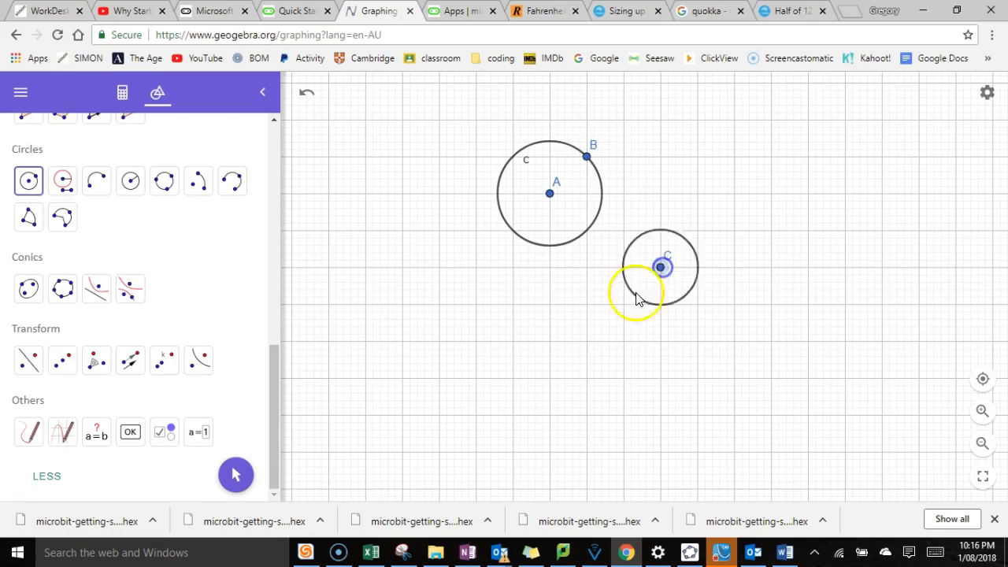
{"action": "left_click", "coordinate": [622, 315]}
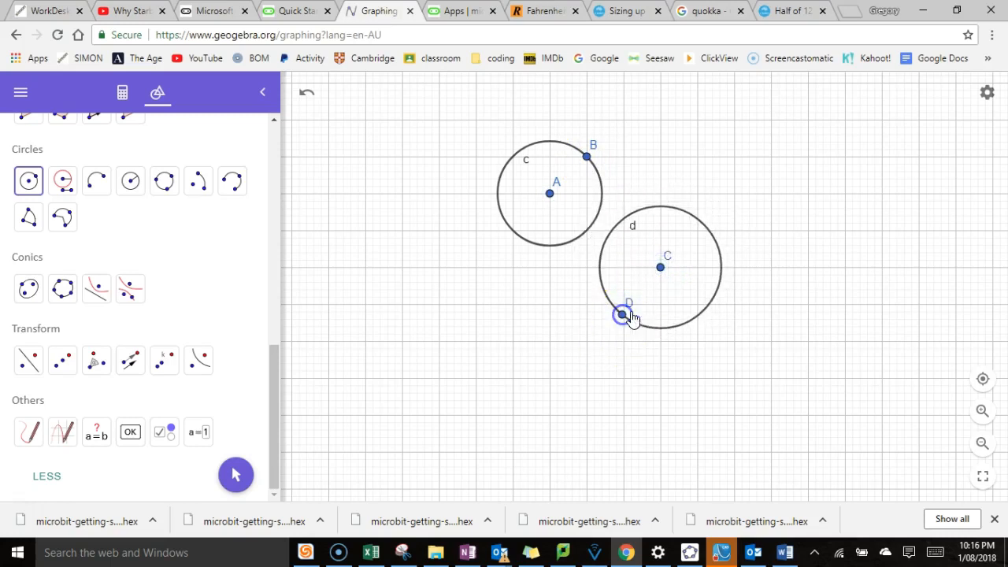
Draw an ellipse below and to the left of the circles by placing two foci and a point on the curve
{"action": "left_click", "coordinate": [29, 298]}
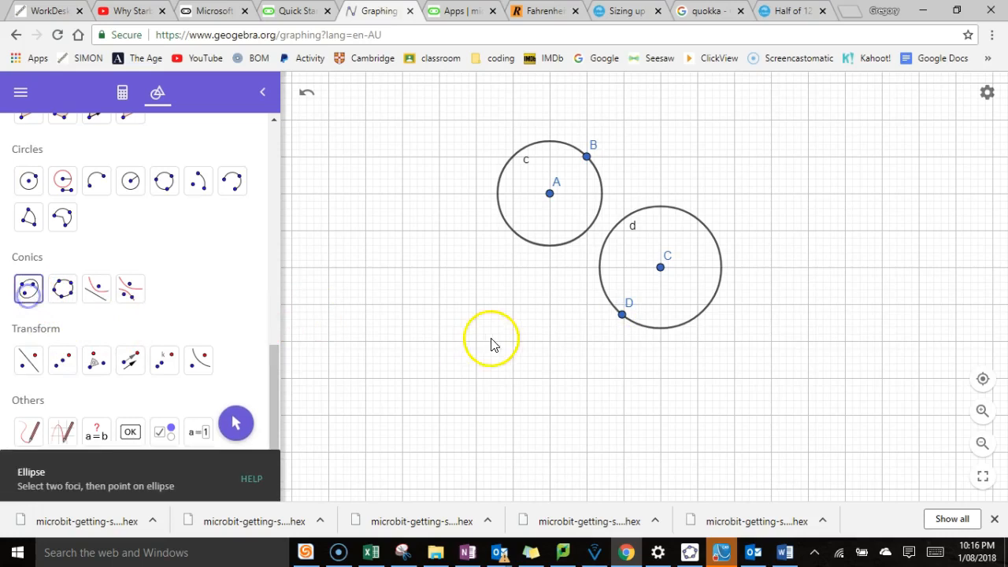
{"action": "left_click", "coordinate": [463, 293]}
{"action": "left_click", "coordinate": [533, 360]}
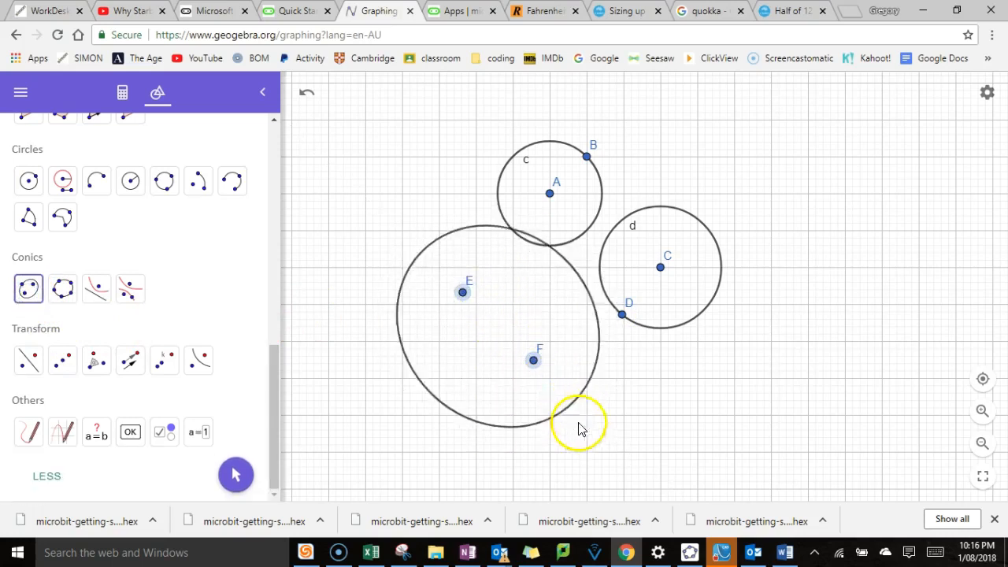
{"action": "left_click", "coordinate": [562, 383]}
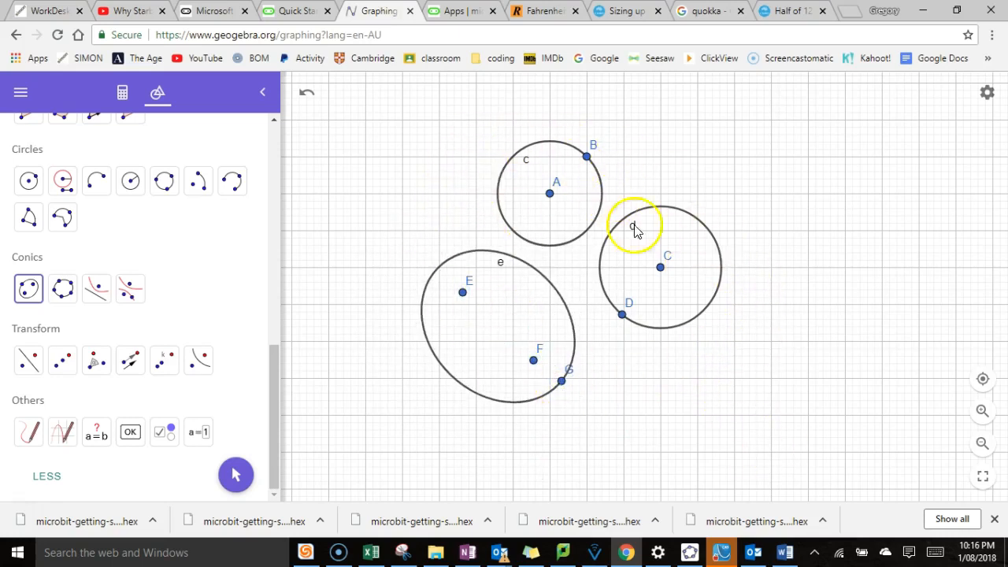
Place one new point on each curve: the ellipse, the upper circle and the right circle, on the sides facing each other
{"action": "left_click_drag", "start_coordinate": [275, 401], "coordinate": [279, 123]}
{"action": "left_click", "coordinate": [66, 169]}
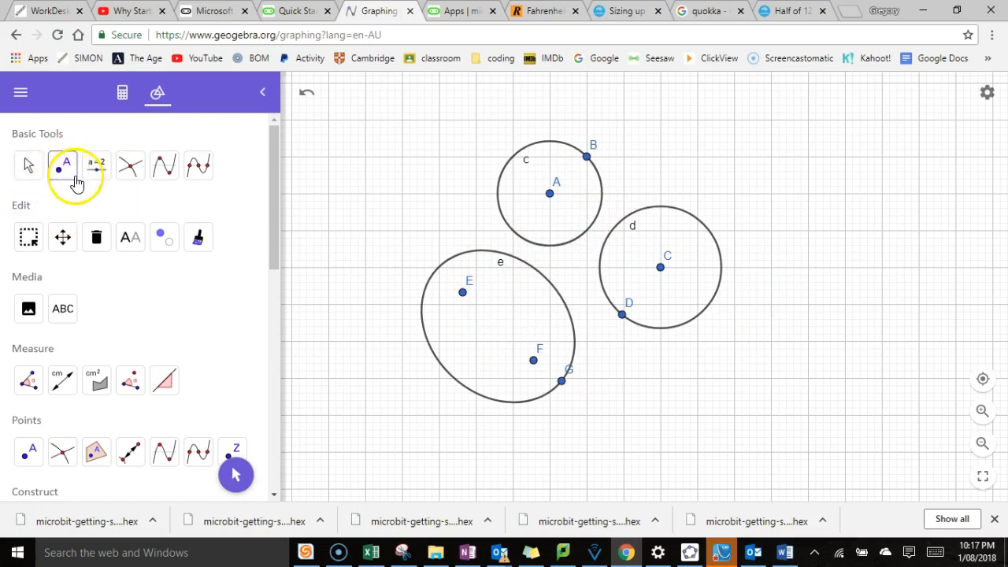
{"action": "left_click", "coordinate": [63, 172]}
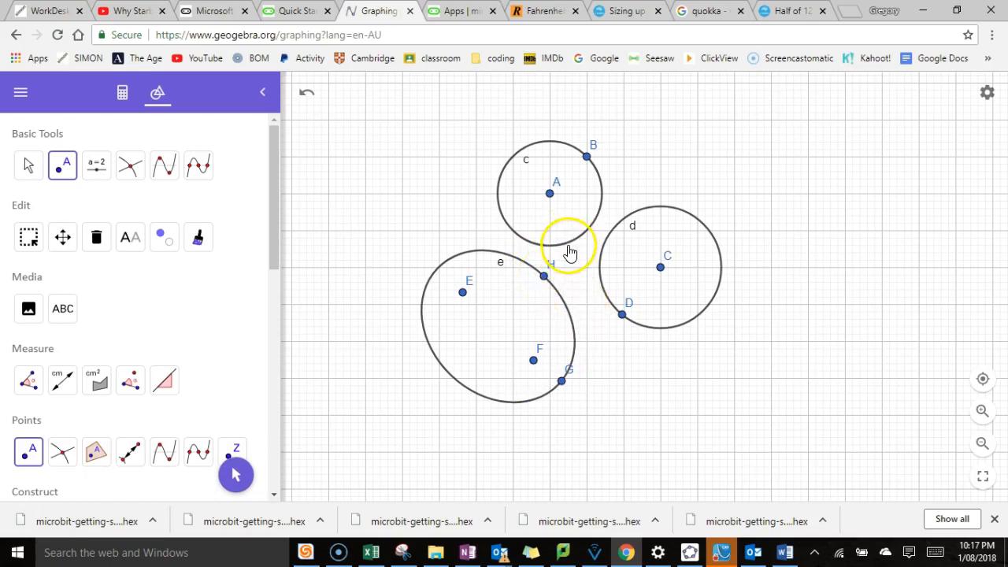
{"action": "left_click", "coordinate": [568, 247]}
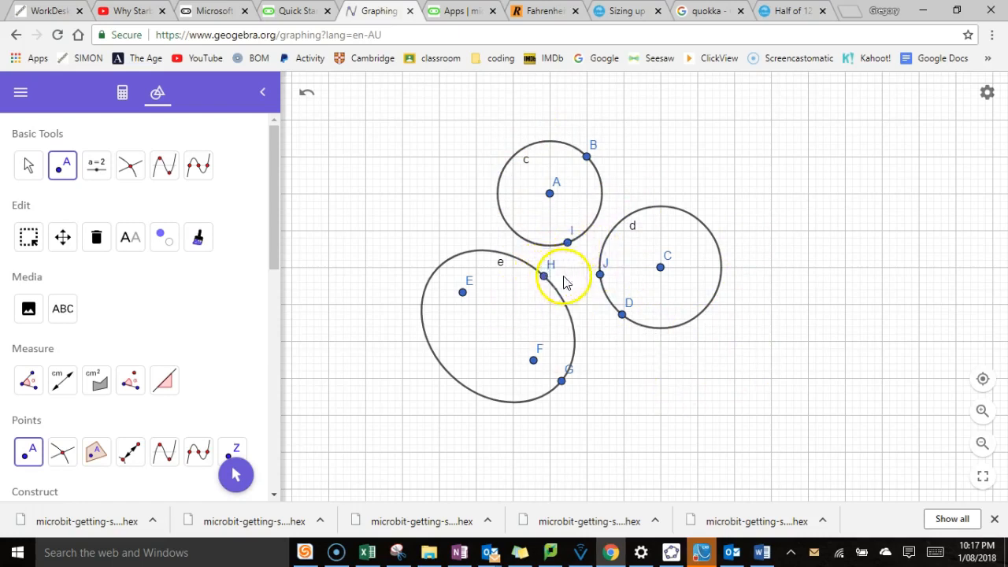
Insert a button captioned Start to the left of the upper circle, with the GeoGebra script startanimation(G,H,I)
{"action": "left_click", "coordinate": [274, 159]}
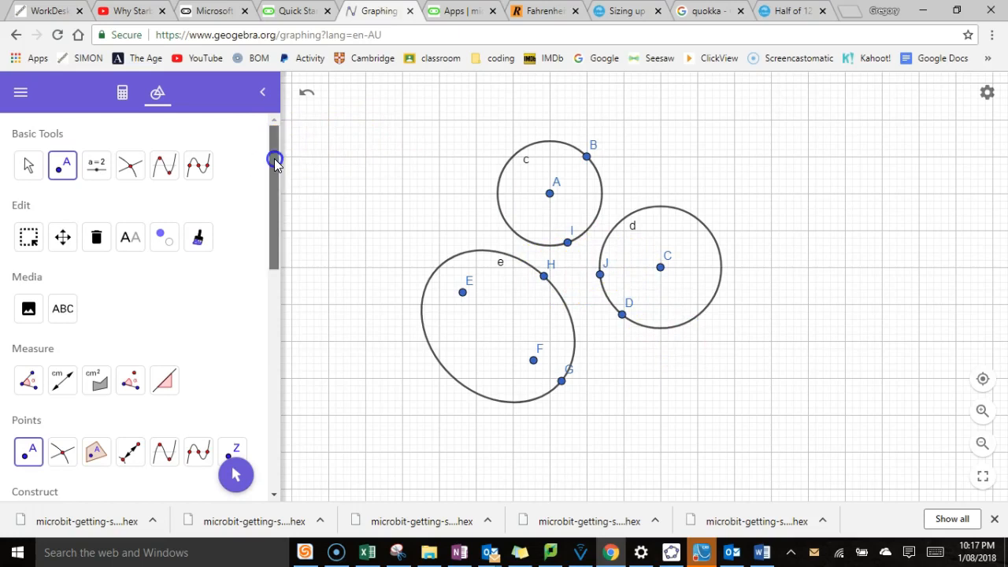
{"action": "left_click_drag", "start_coordinate": [274, 158], "coordinate": [274, 407]}
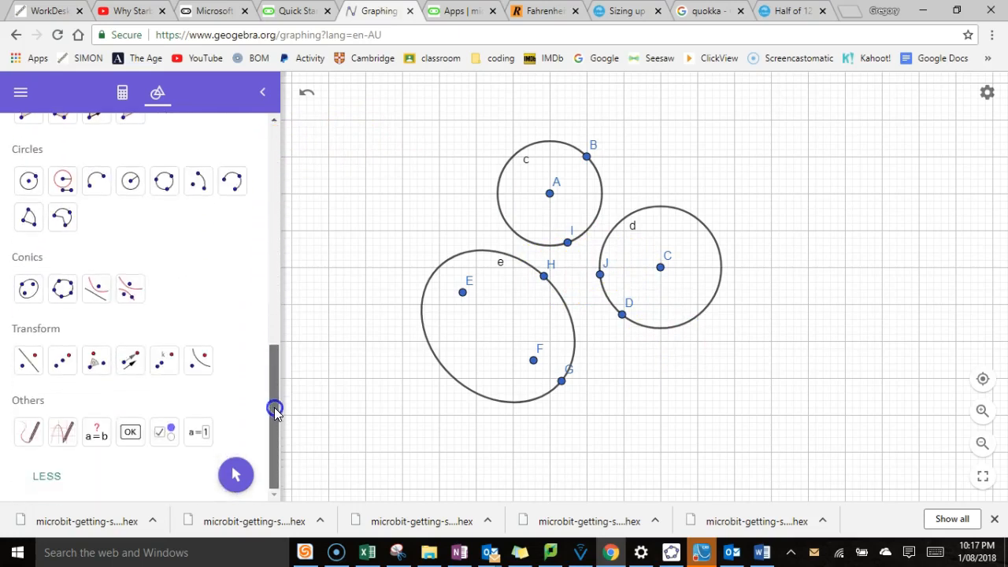
{"action": "left_click", "coordinate": [132, 443]}
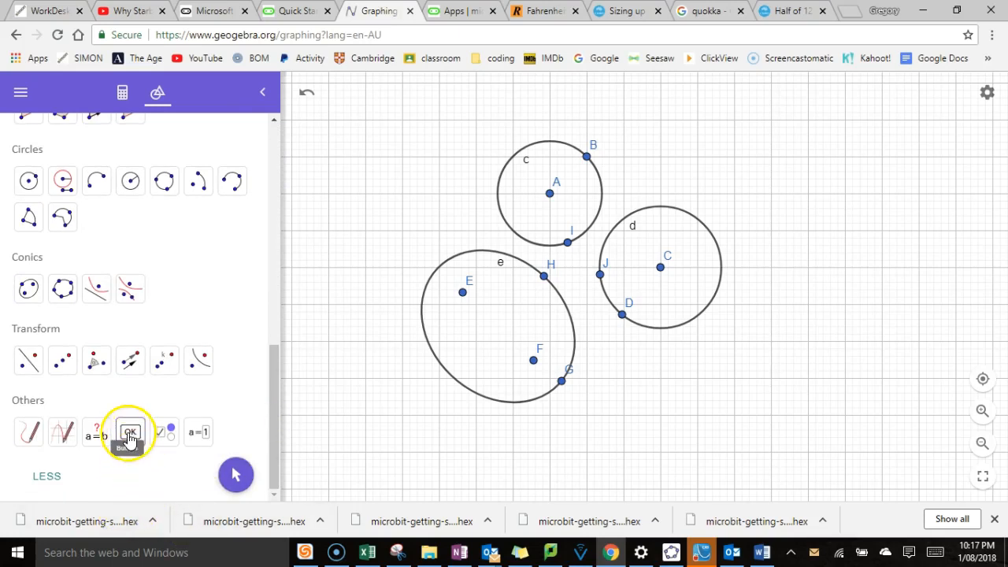
{"action": "left_click", "coordinate": [334, 140]}
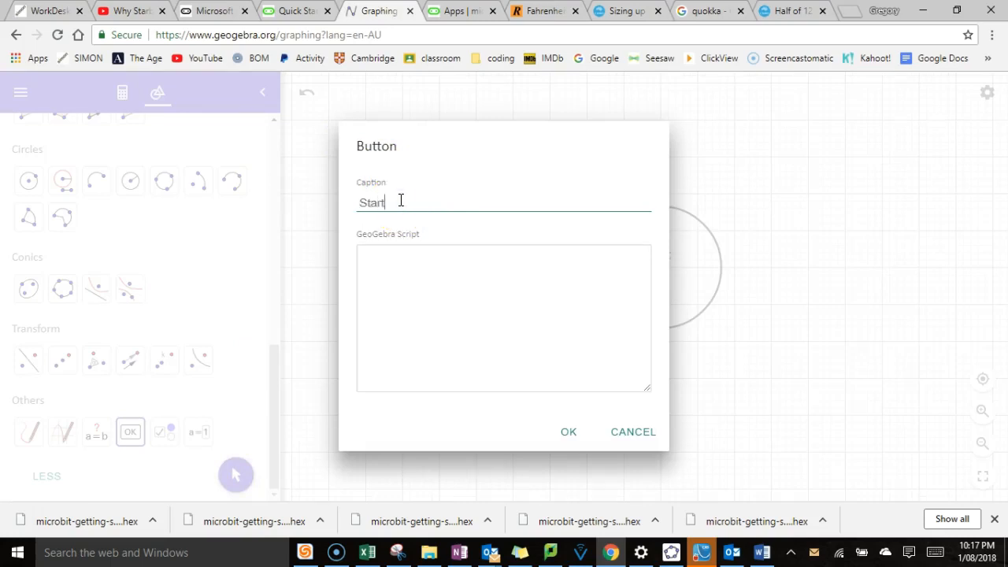
{"action": "left_click", "coordinate": [445, 266]}
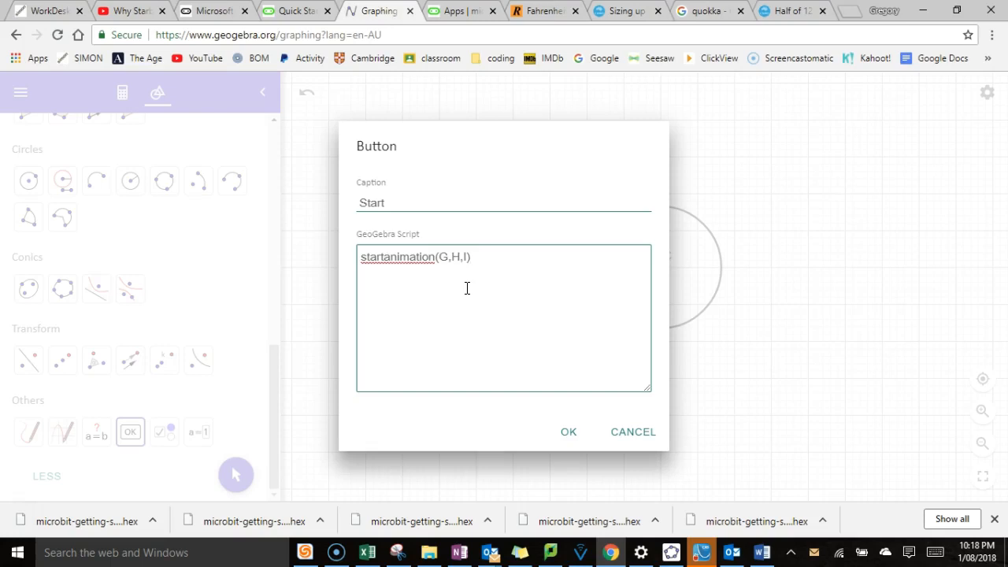
{"action": "left_click", "coordinate": [568, 433]}
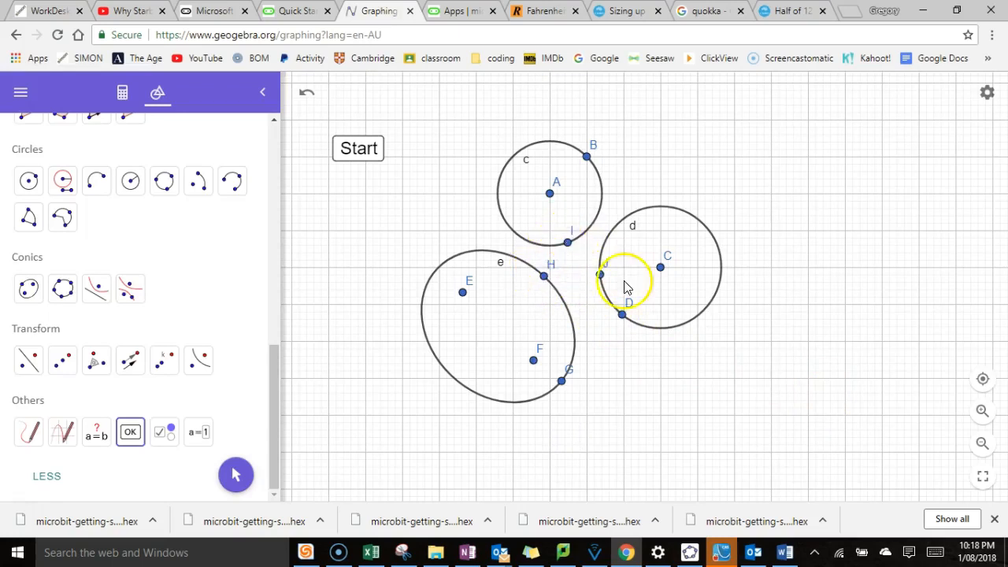
Change the Start button's On Click script to StartAnimation(J,H,I) and close its settings
{"action": "right_click", "coordinate": [375, 155]}
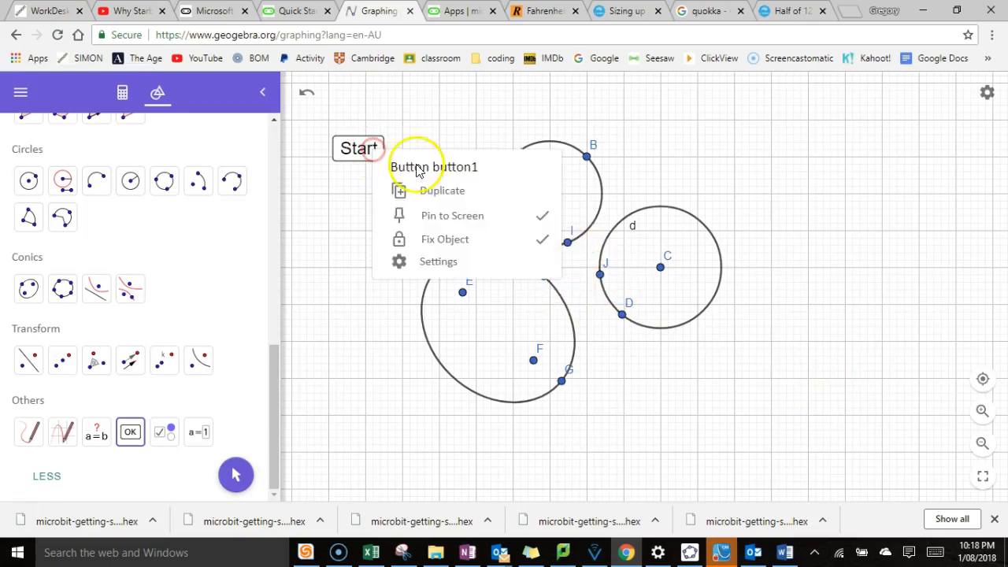
{"action": "left_click", "coordinate": [462, 265]}
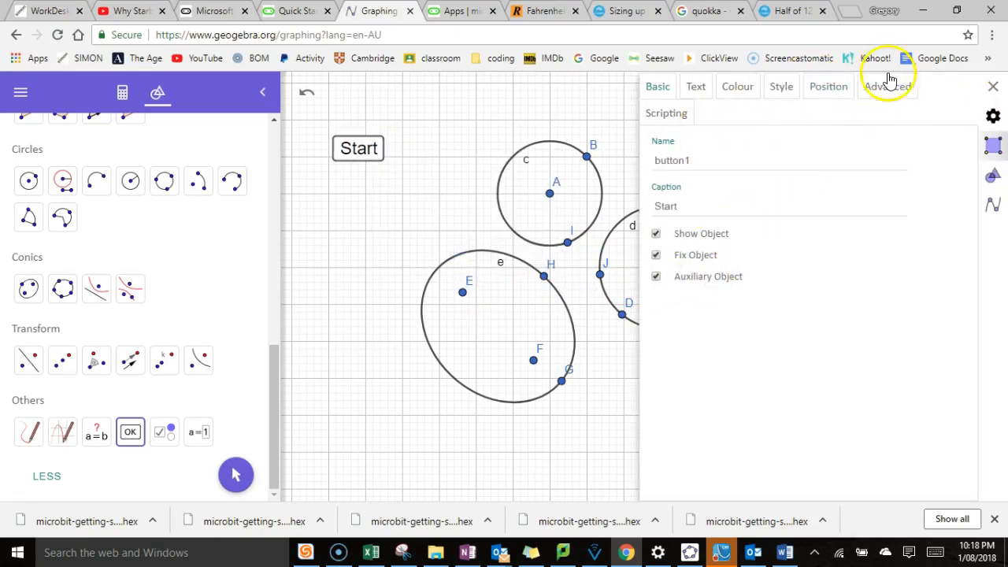
{"action": "left_click", "coordinate": [668, 115]}
{"action": "double_click", "coordinate": [743, 178]}
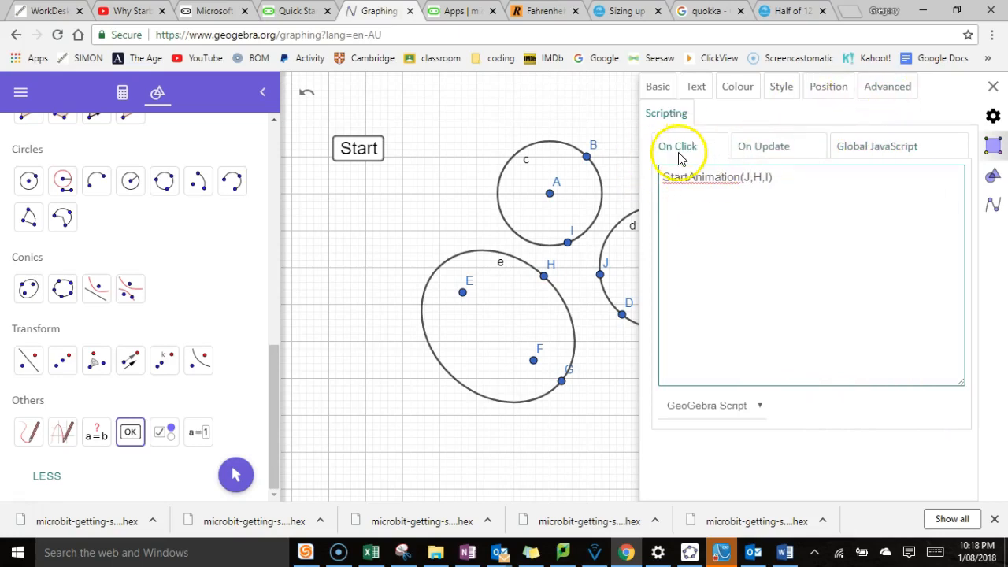
{"action": "left_click", "coordinate": [994, 89]}
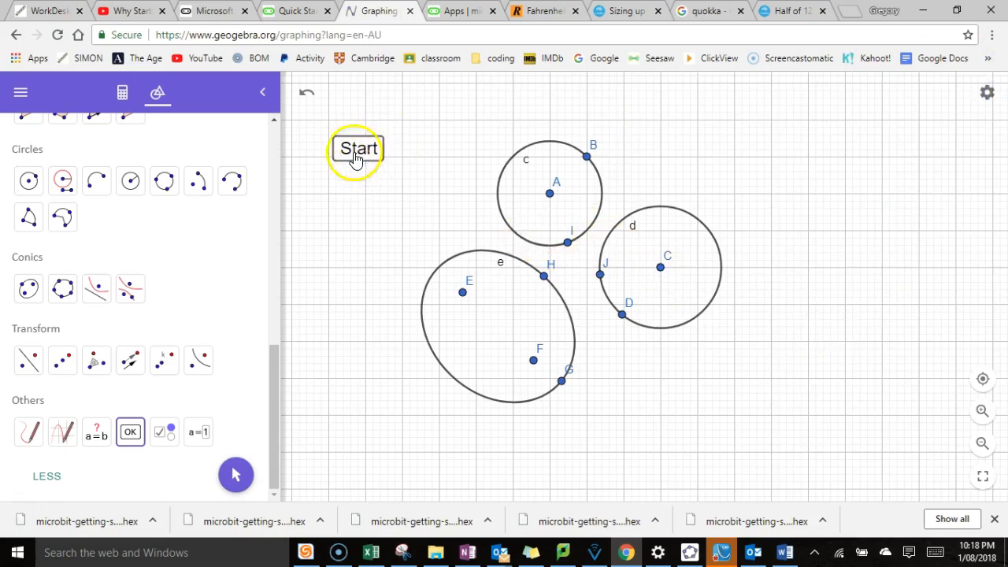
Insert a button captioned Stop below the Start button, with the GeoGebra script startanimation(FALSE)
{"action": "left_click", "coordinate": [127, 438]}
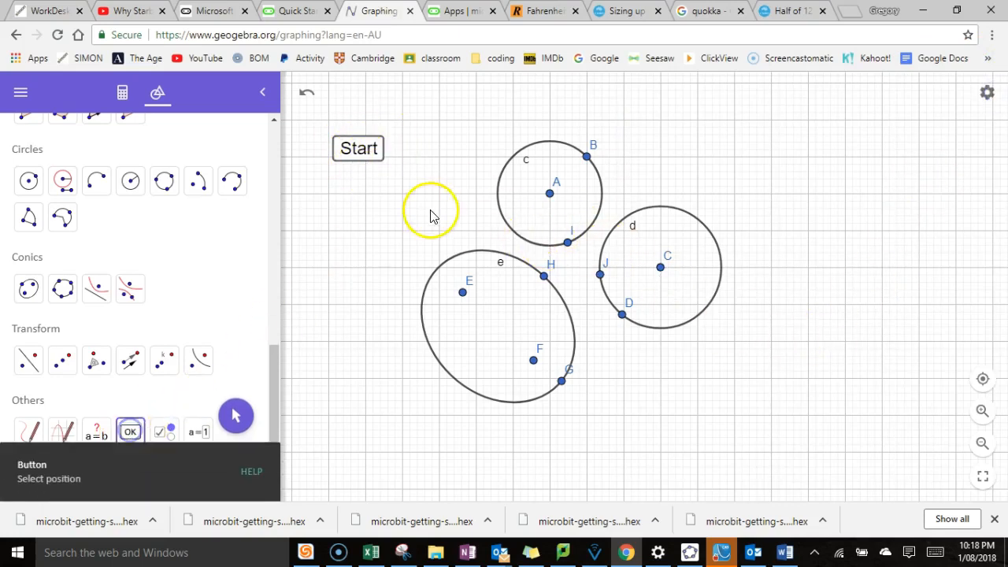
{"action": "left_click", "coordinate": [338, 181]}
{"action": "left_click", "coordinate": [388, 208]}
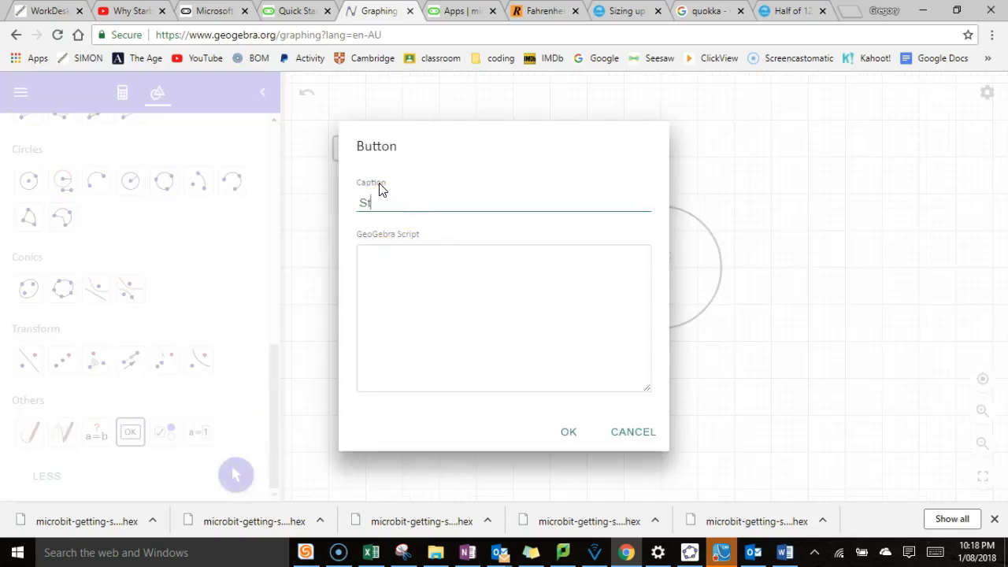
{"action": "left_click", "coordinate": [430, 276]}
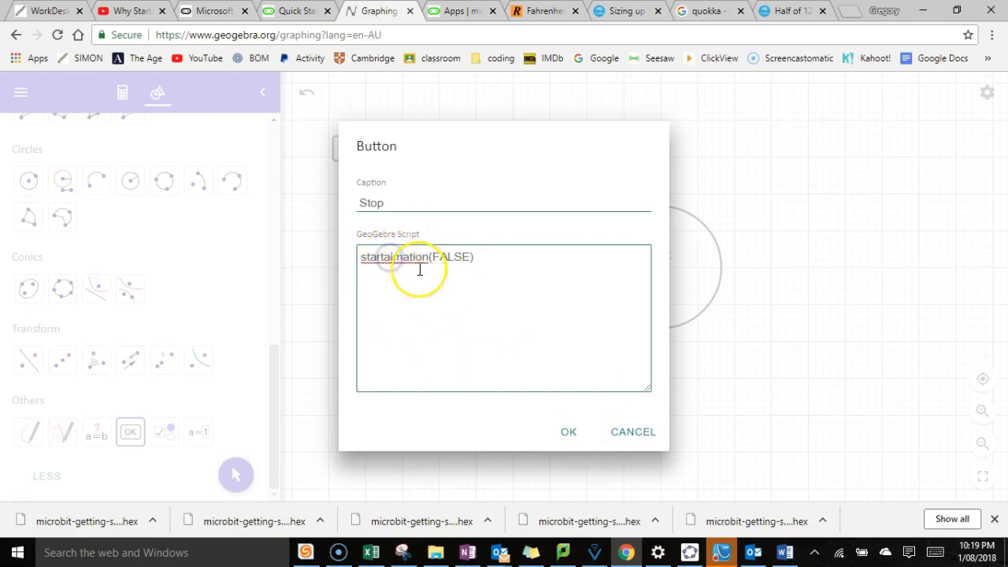
{"action": "left_click", "coordinate": [580, 440]}
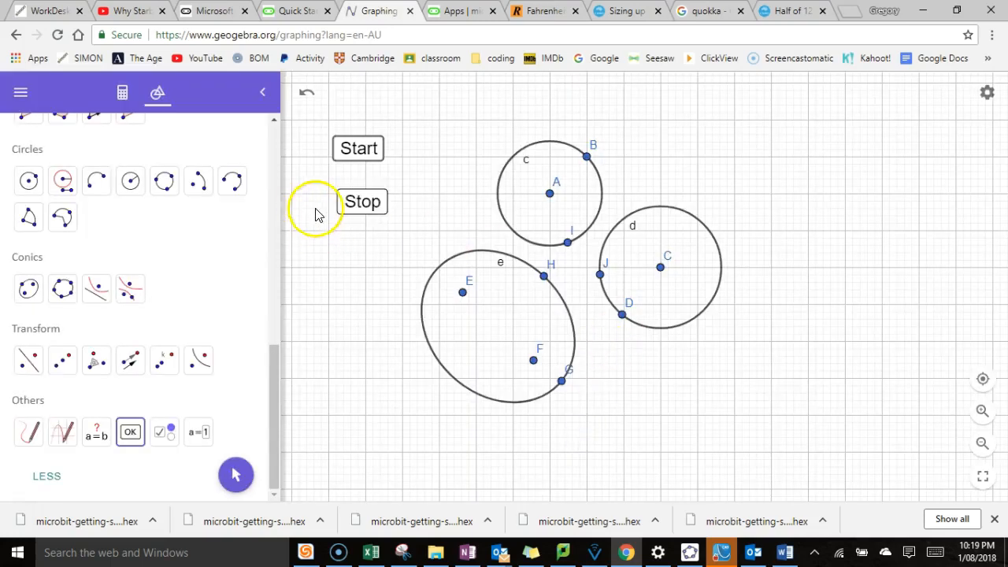
Test the Stop button and start the point animation with the Start button, dismissing the dialogs that open
{"action": "left_click", "coordinate": [356, 207]}
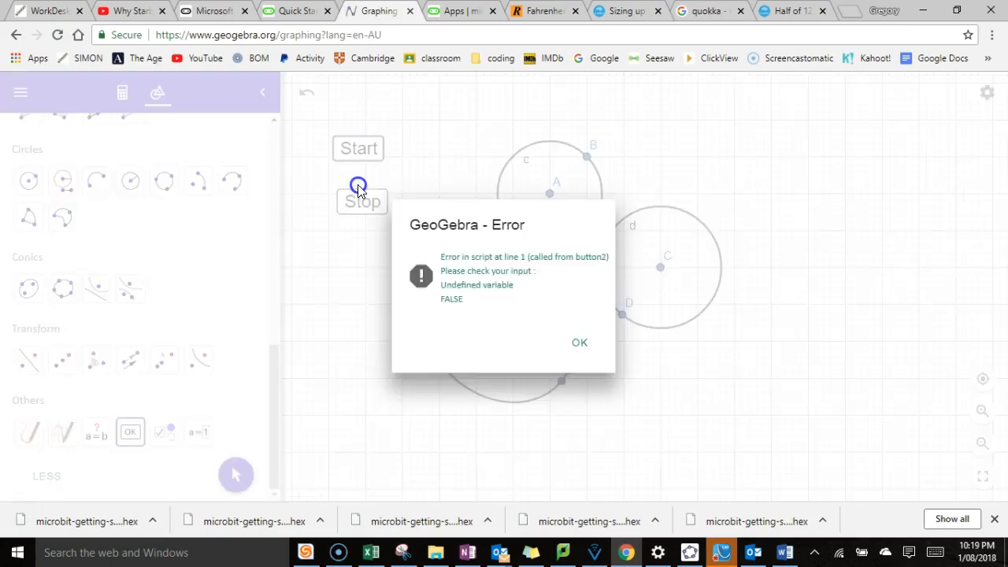
{"action": "left_click", "coordinate": [587, 357]}
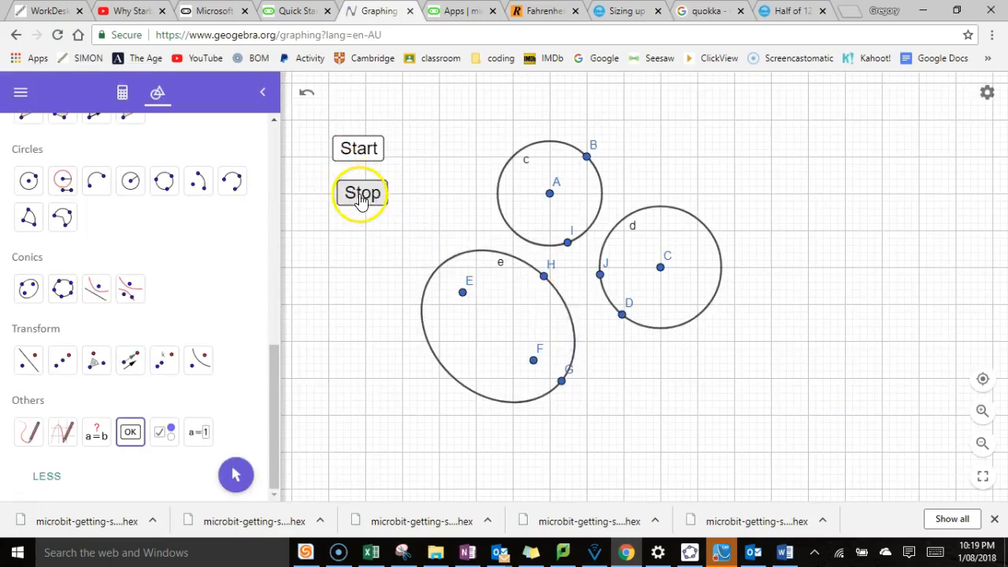
{"action": "left_click", "coordinate": [360, 194]}
{"action": "left_click", "coordinate": [580, 342]}
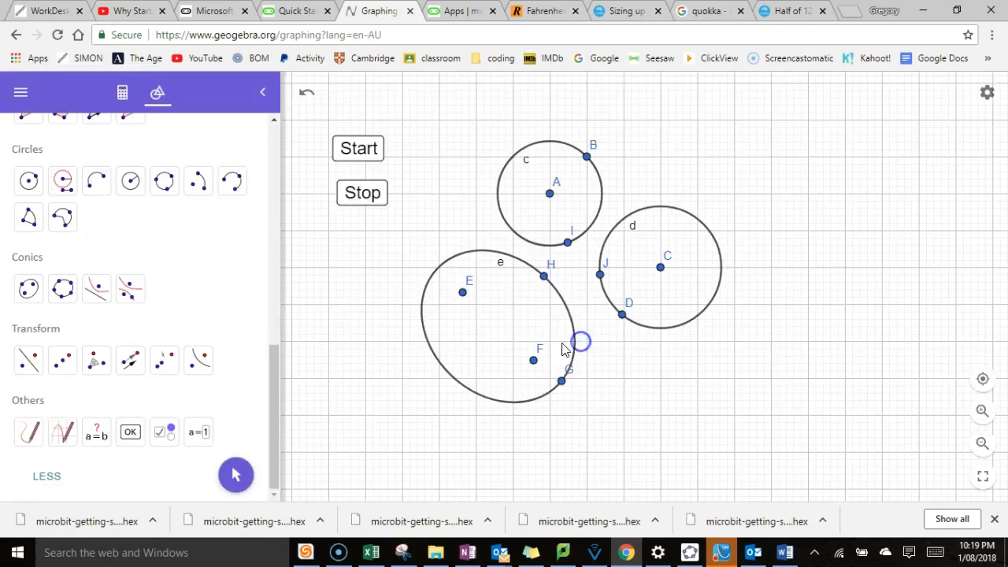
{"action": "left_click", "coordinate": [352, 156]}
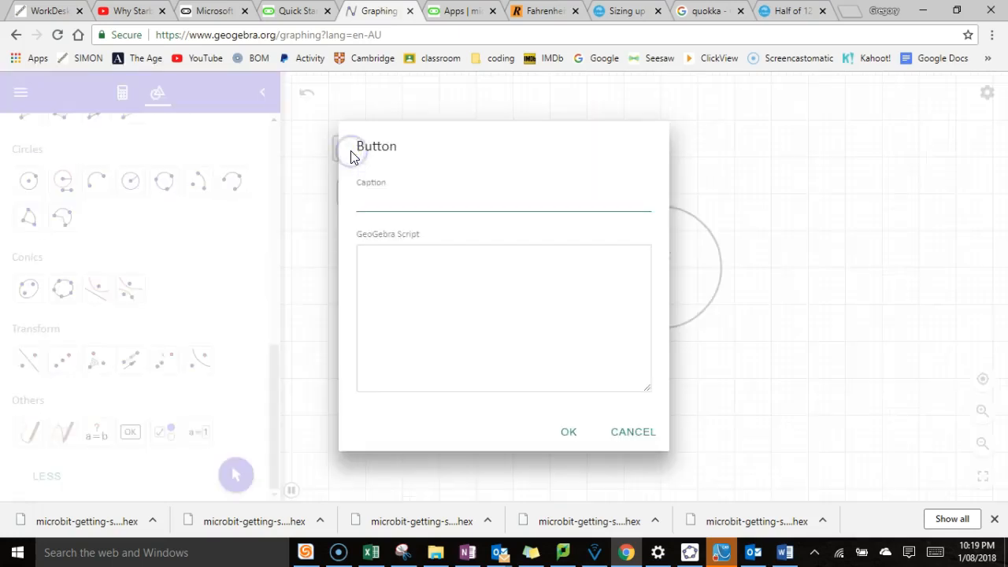
{"action": "left_click", "coordinate": [619, 432]}
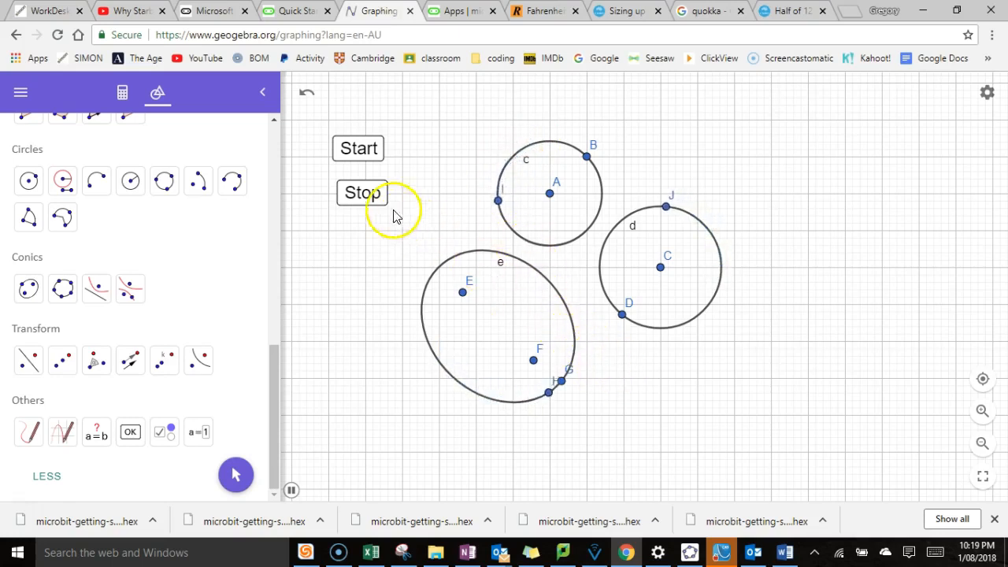
Move the Stop button so it lines up directly below the Start button
{"action": "left_click", "coordinate": [369, 195]}
{"action": "left_click", "coordinate": [593, 347]}
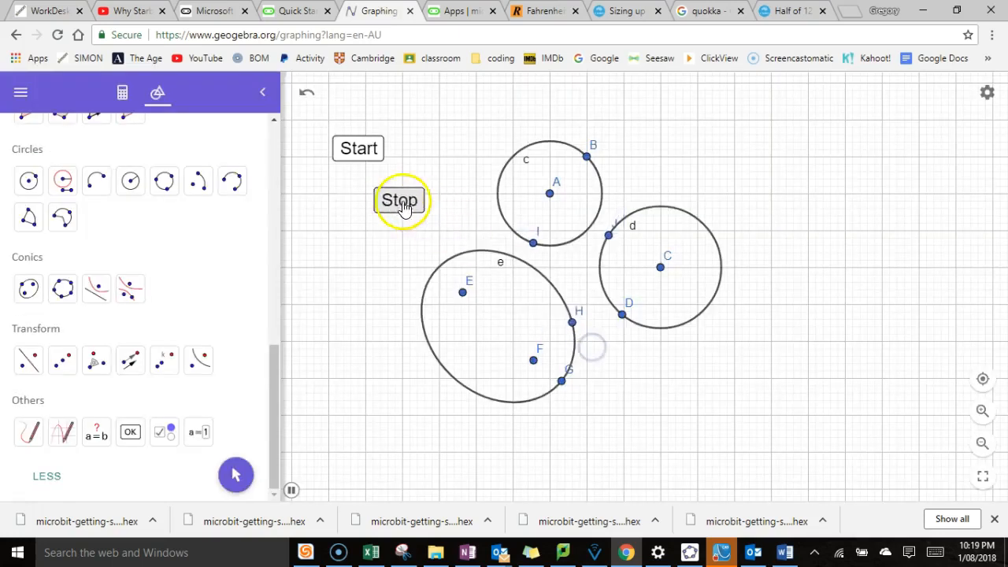
{"action": "left_click", "coordinate": [359, 195]}
{"action": "left_click", "coordinate": [578, 340]}
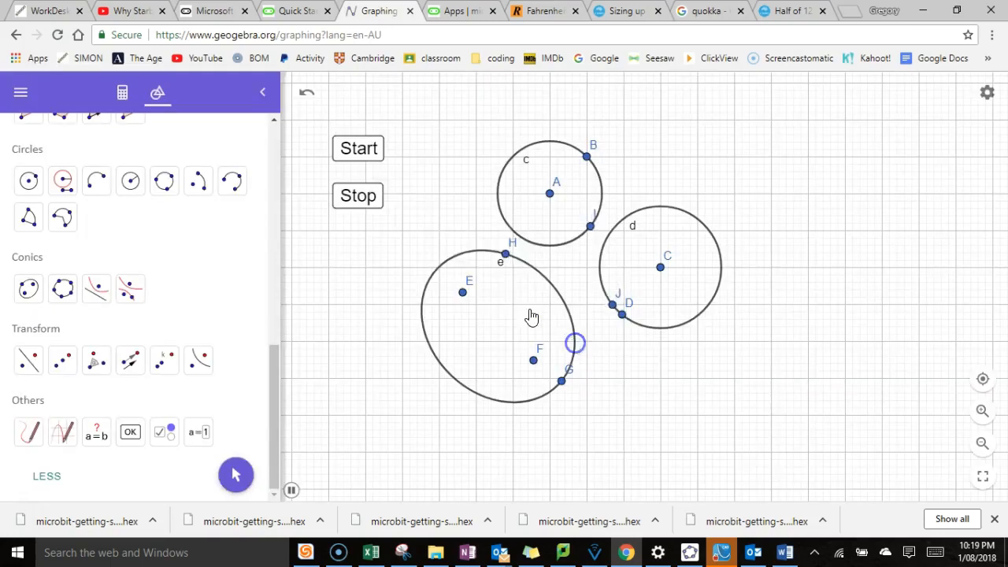
Change the Stop button's On Click script to StartAnimation(false) and close its settings
{"action": "right_click", "coordinate": [359, 196]}
{"action": "left_click", "coordinate": [453, 317]}
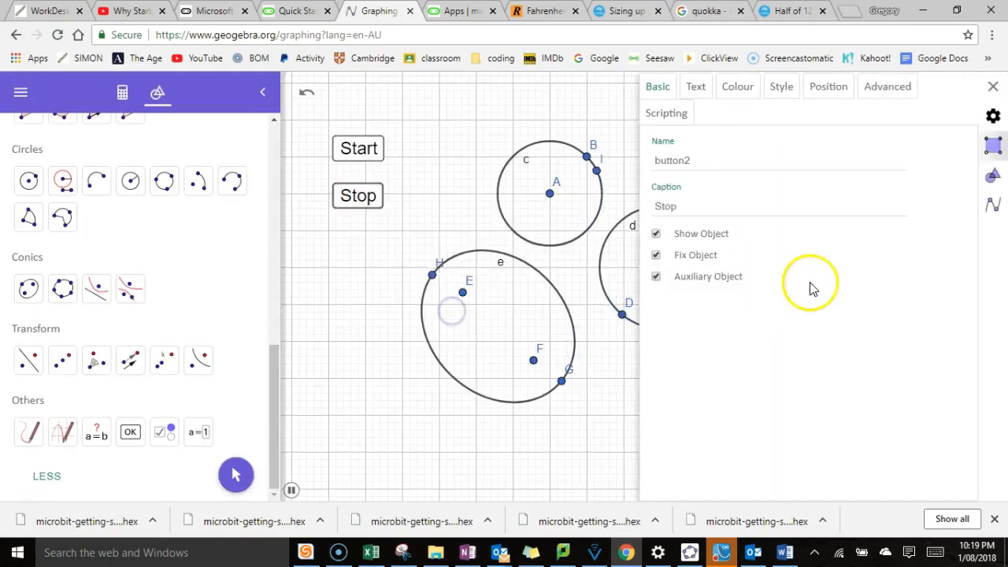
{"action": "left_click", "coordinate": [674, 118]}
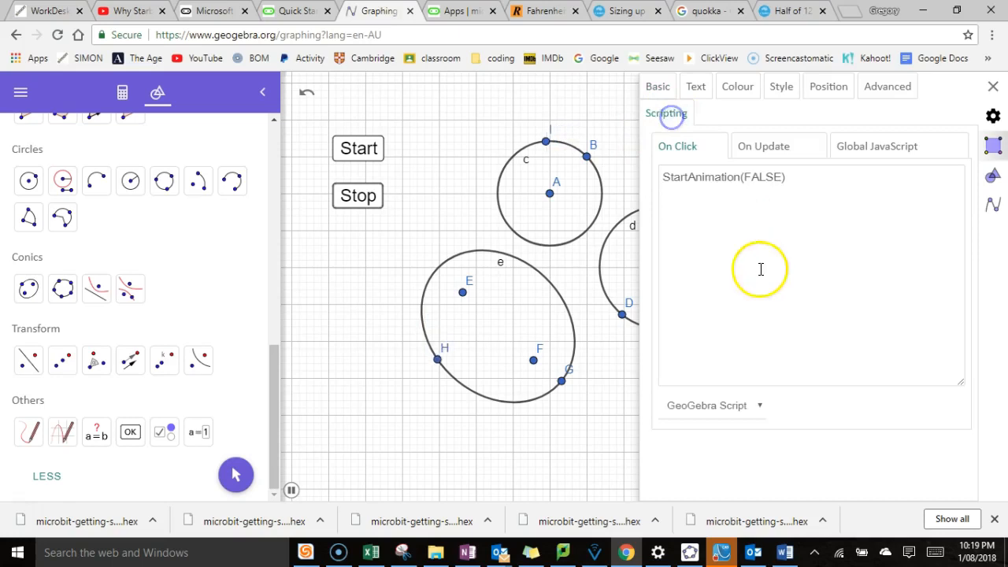
{"action": "left_click_drag", "start_coordinate": [783, 178], "coordinate": [764, 178]}
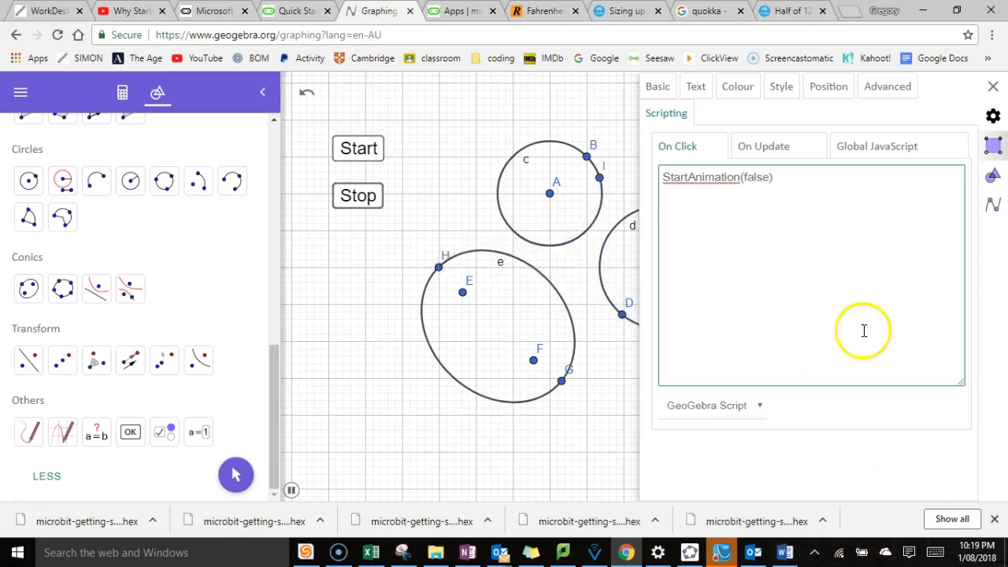
{"action": "left_click", "coordinate": [995, 88]}
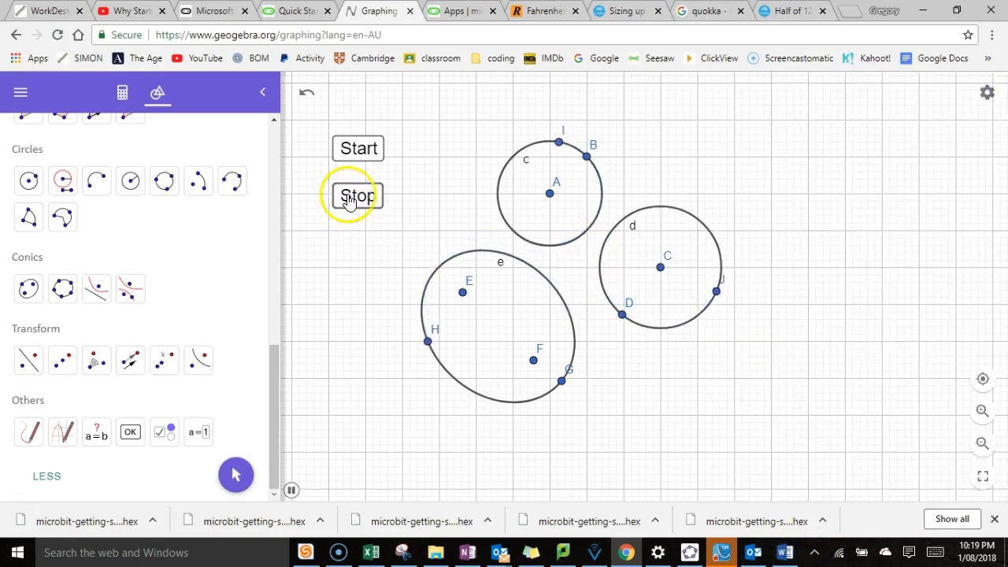
Test stopping and starting the point animation repeatedly with the Stop and Start buttons, cancelling any new-button dialog, and leave it stopped
{"action": "left_click", "coordinate": [349, 194]}
{"action": "left_click", "coordinate": [662, 429]}
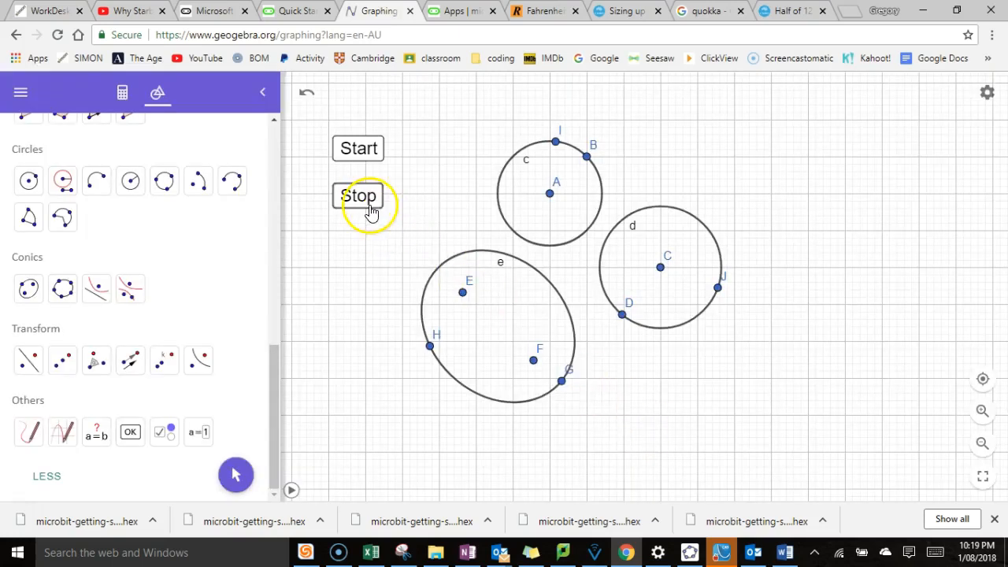
{"action": "left_click", "coordinate": [359, 148]}
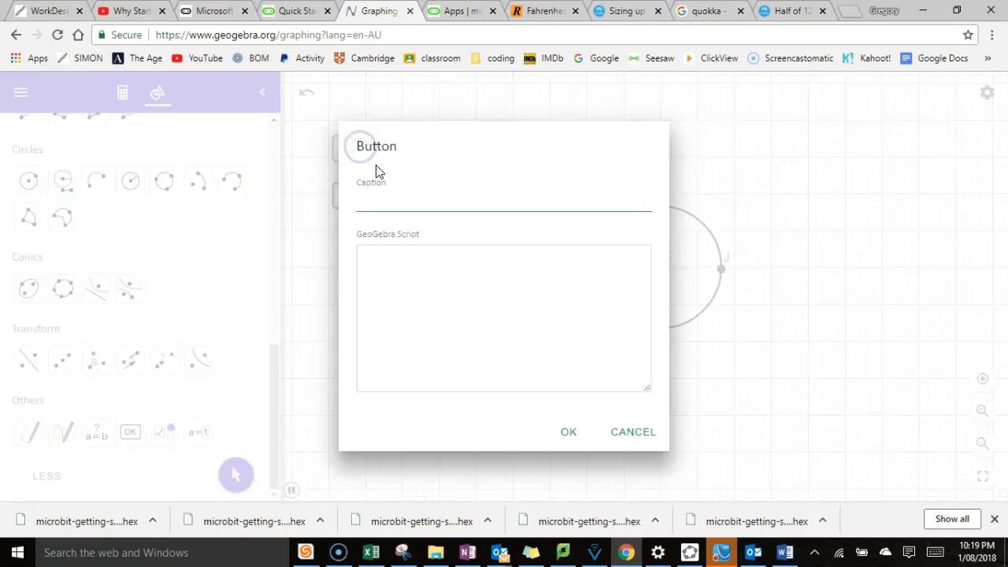
{"action": "left_click", "coordinate": [641, 430]}
{"action": "scroll", "coordinate": [87, 146], "scroll_direction": "up", "scroll_amount": 10}
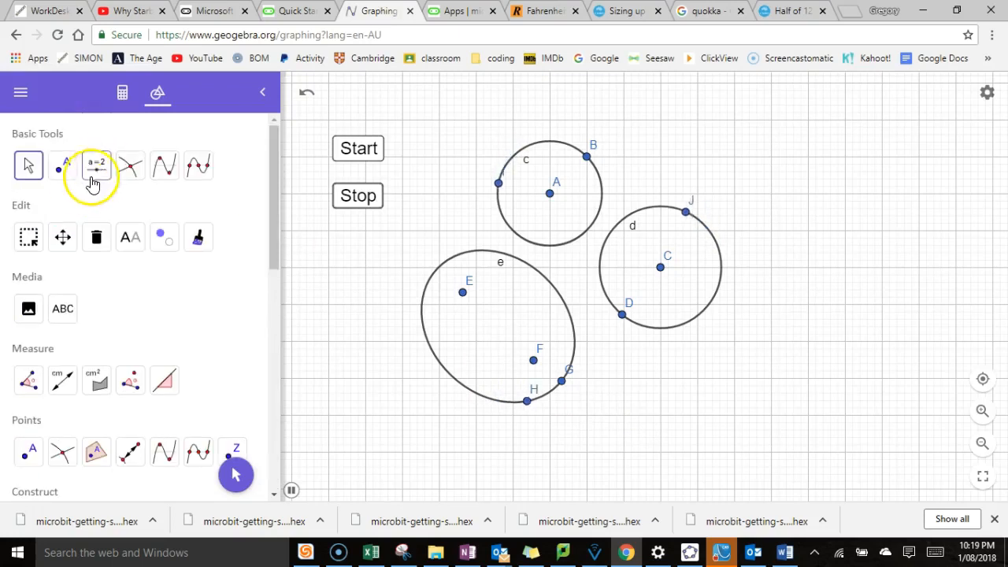
{"action": "left_click", "coordinate": [357, 198]}
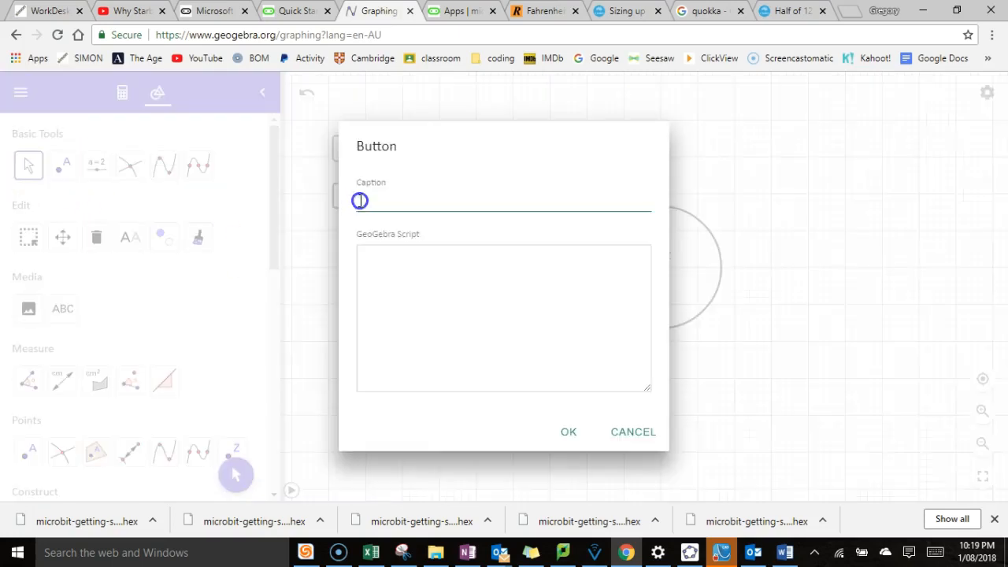
{"action": "left_click", "coordinate": [635, 433]}
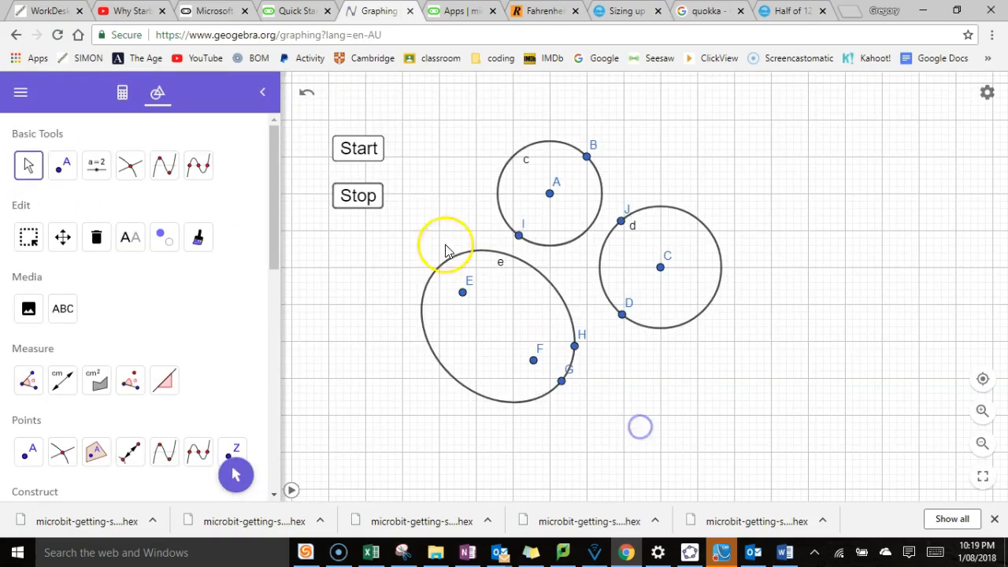
{"action": "left_click", "coordinate": [363, 152]}
{"action": "left_click", "coordinate": [635, 437]}
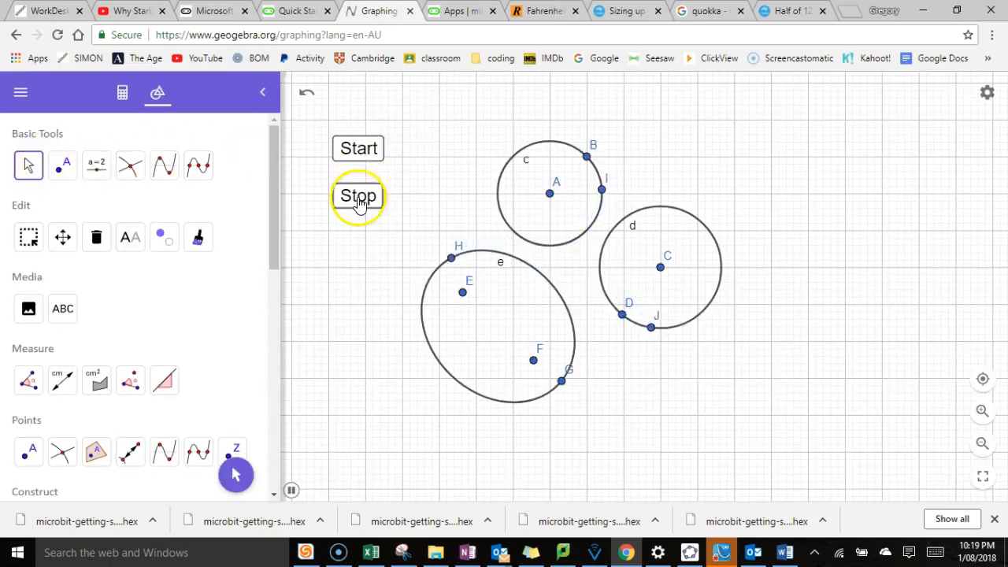
{"action": "left_click", "coordinate": [356, 197]}
{"action": "left_click", "coordinate": [646, 434]}
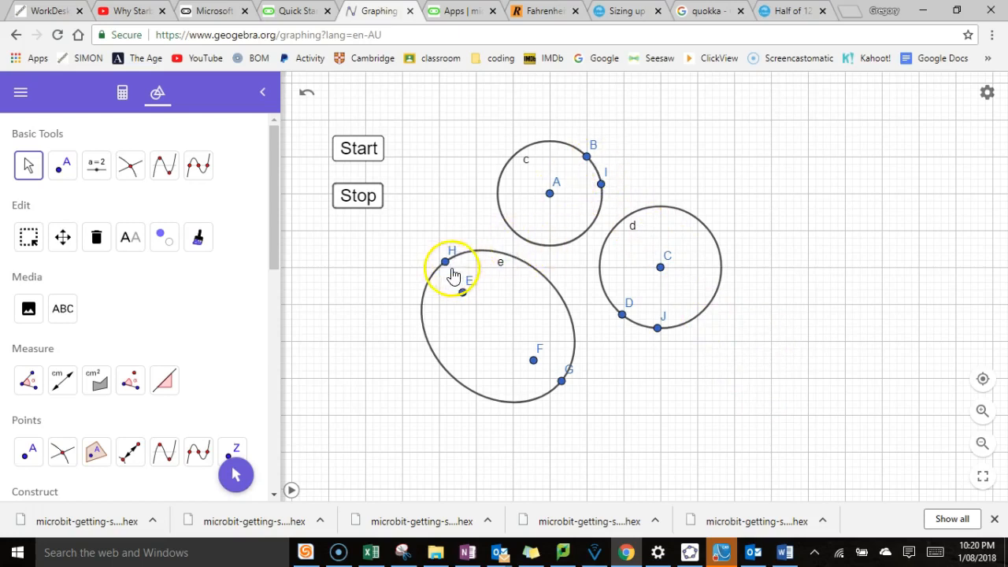
Move points H, I and J to the facing sides of their curves and shrink the right circle slightly by moving point D
{"action": "left_click", "coordinate": [500, 248]}
{"action": "left_click", "coordinate": [456, 254]}
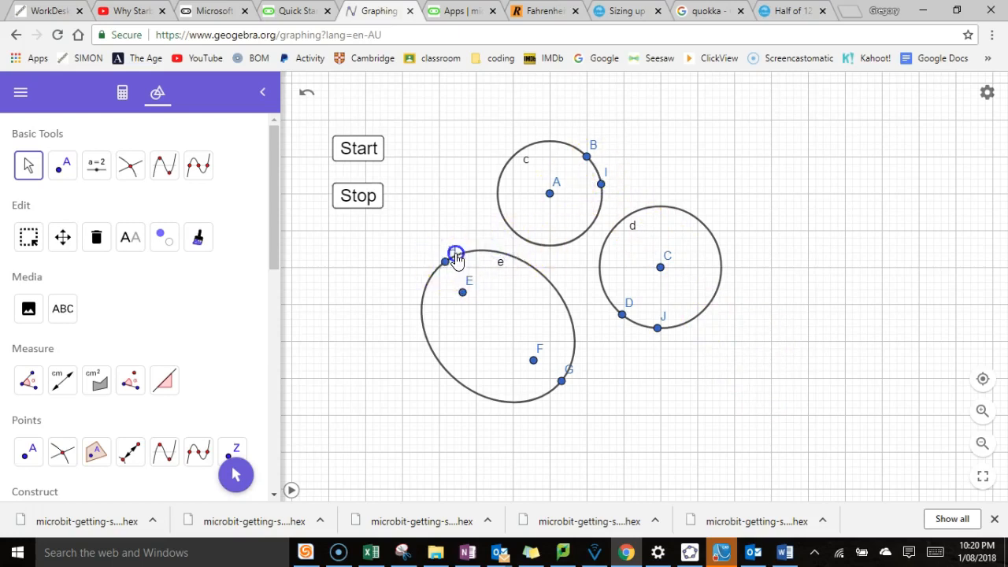
{"action": "left_click", "coordinate": [27, 156]}
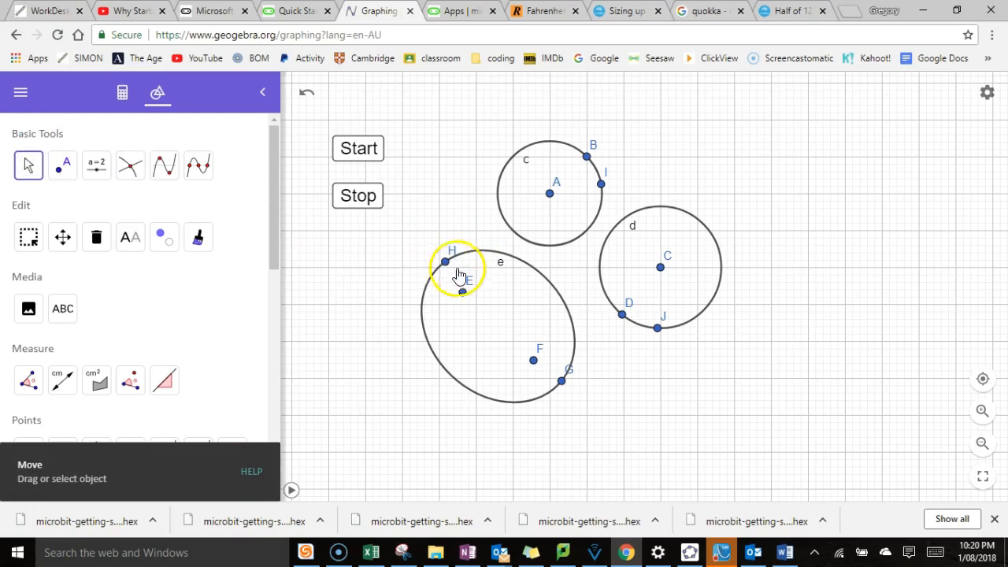
{"action": "left_click_drag", "start_coordinate": [449, 264], "coordinate": [523, 273]}
{"action": "left_click", "coordinate": [602, 189]}
{"action": "left_click", "coordinate": [630, 315]}
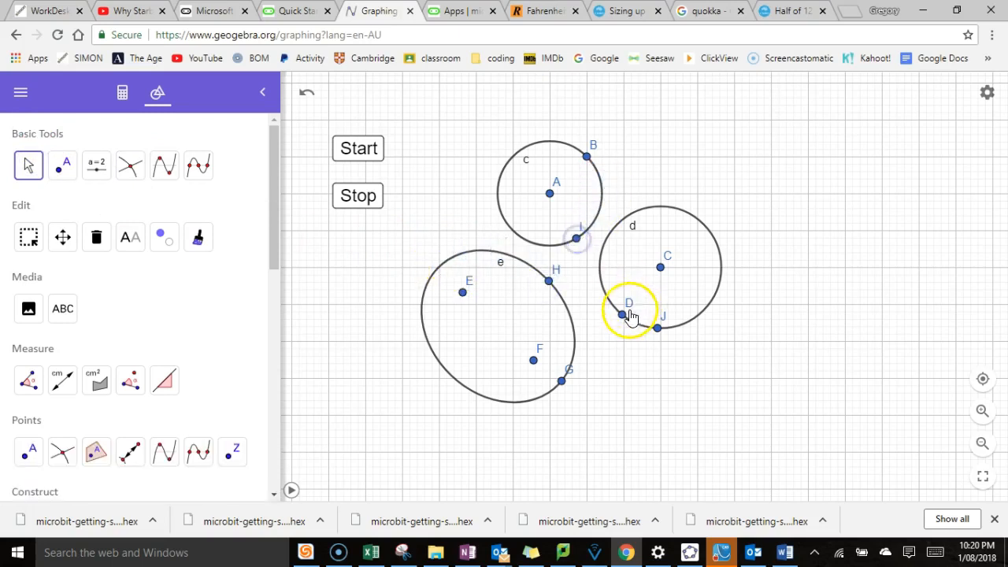
{"action": "left_click_drag", "start_coordinate": [628, 315], "coordinate": [615, 293]}
{"action": "left_click", "coordinate": [654, 319]}
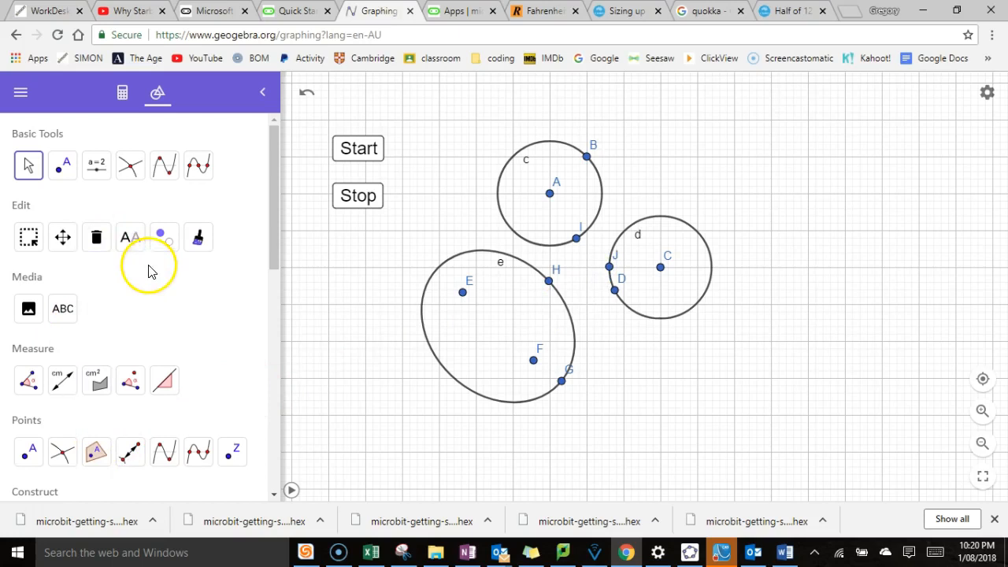
Draw a triangle polygon with vertices I, J and H, and run and stop the animation to test it
{"action": "scroll", "coordinate": [142, 282], "scroll_direction": "down", "scroll_amount": 3}
{"action": "scroll", "coordinate": [142, 282], "scroll_direction": "down", "scroll_amount": 5}
{"action": "scroll", "coordinate": [160, 327], "scroll_direction": "down", "scroll_amount": 2}
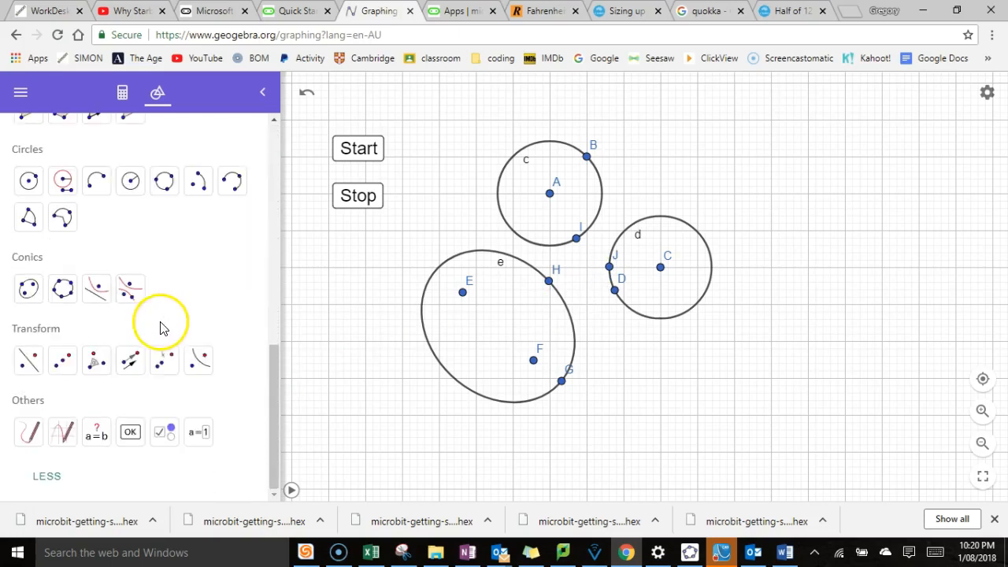
{"action": "scroll", "coordinate": [162, 334], "scroll_direction": "up", "scroll_amount": 3}
{"action": "left_click", "coordinate": [28, 282]}
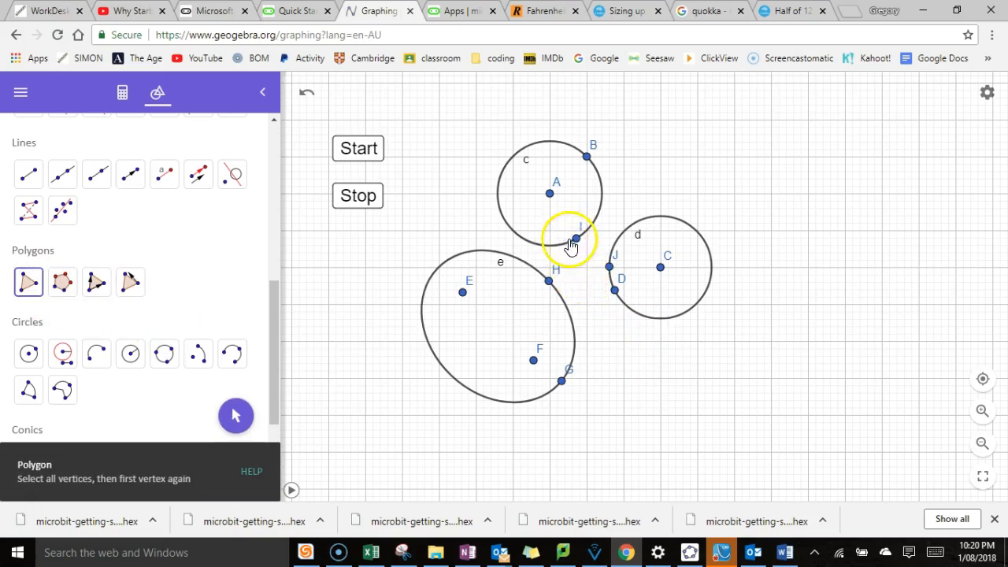
{"action": "left_click", "coordinate": [571, 245]}
{"action": "left_click", "coordinate": [550, 281]}
{"action": "left_click", "coordinate": [577, 242]}
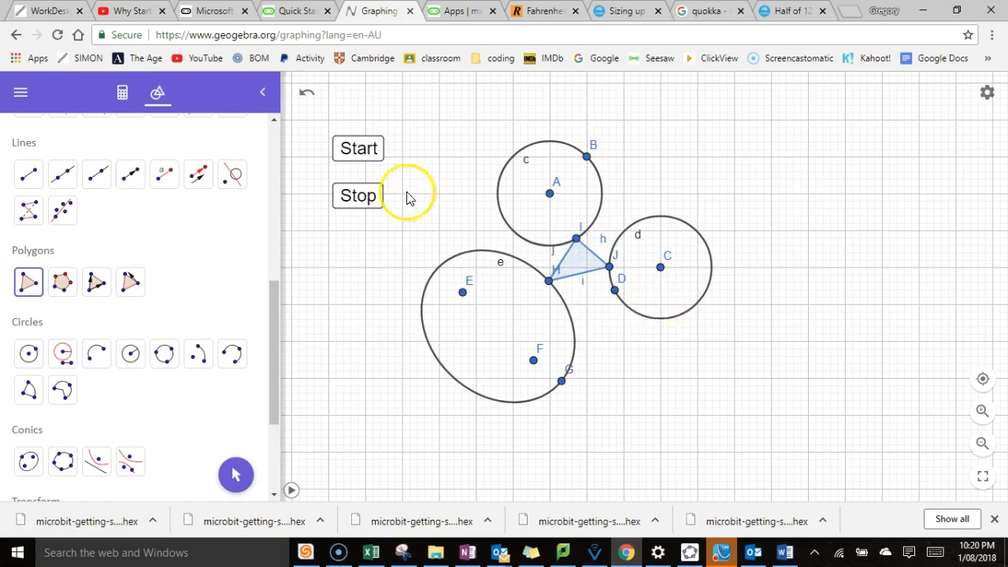
{"action": "left_click", "coordinate": [356, 151]}
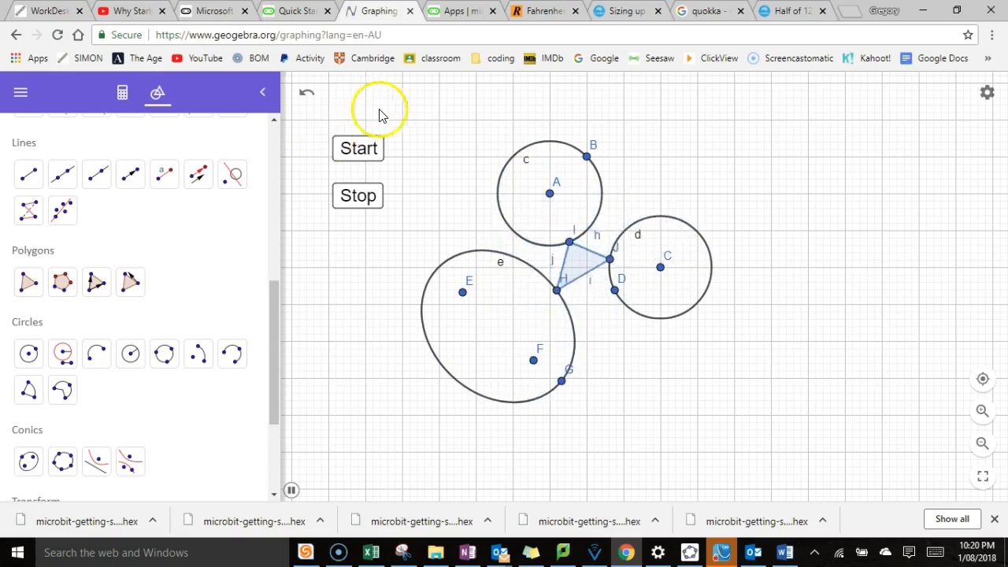
{"action": "left_click", "coordinate": [364, 197]}
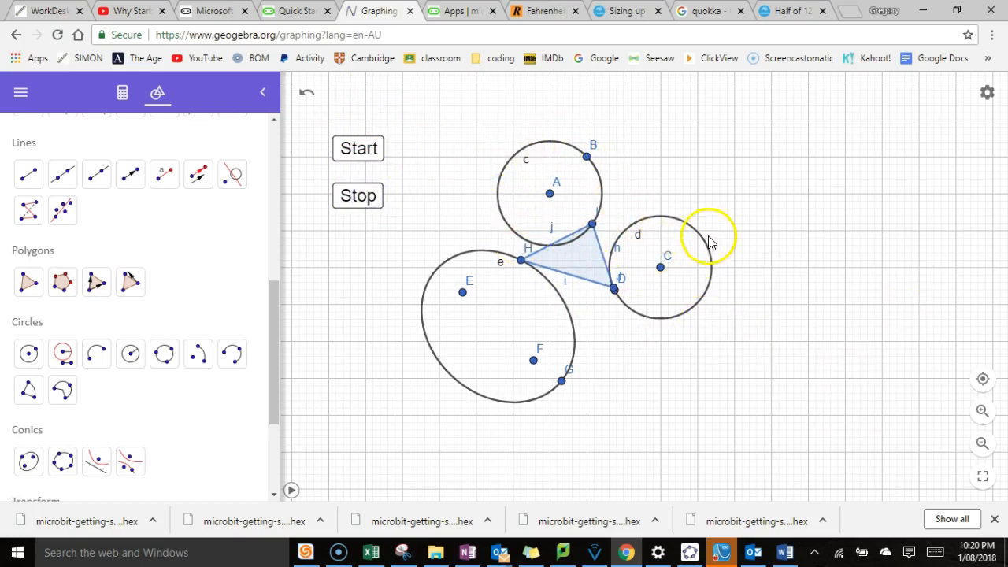
Hide circle c, ellipse e and circle d by turning off Show Object in their settings
{"action": "left_click", "coordinate": [547, 144]}
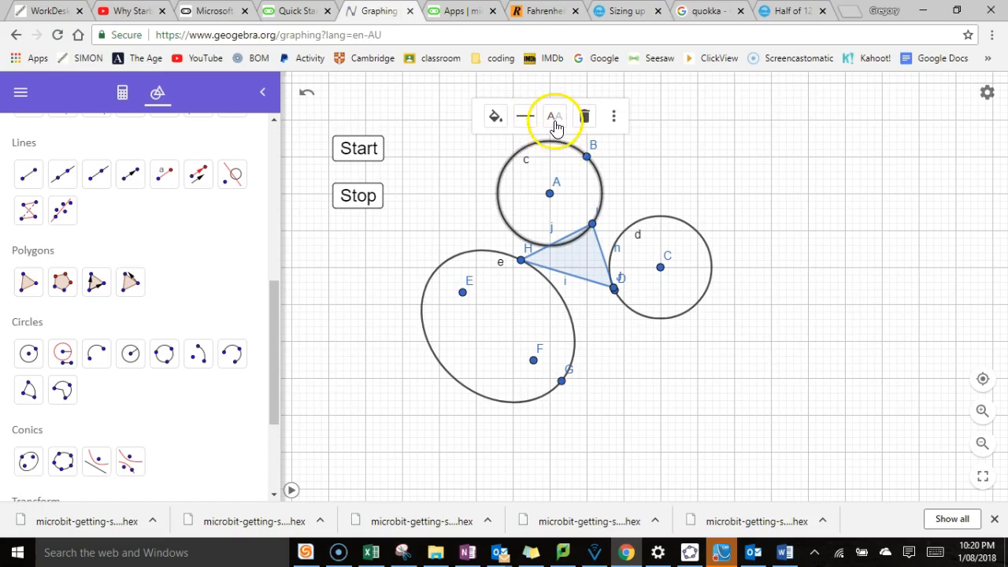
{"action": "right_click", "coordinate": [566, 145]}
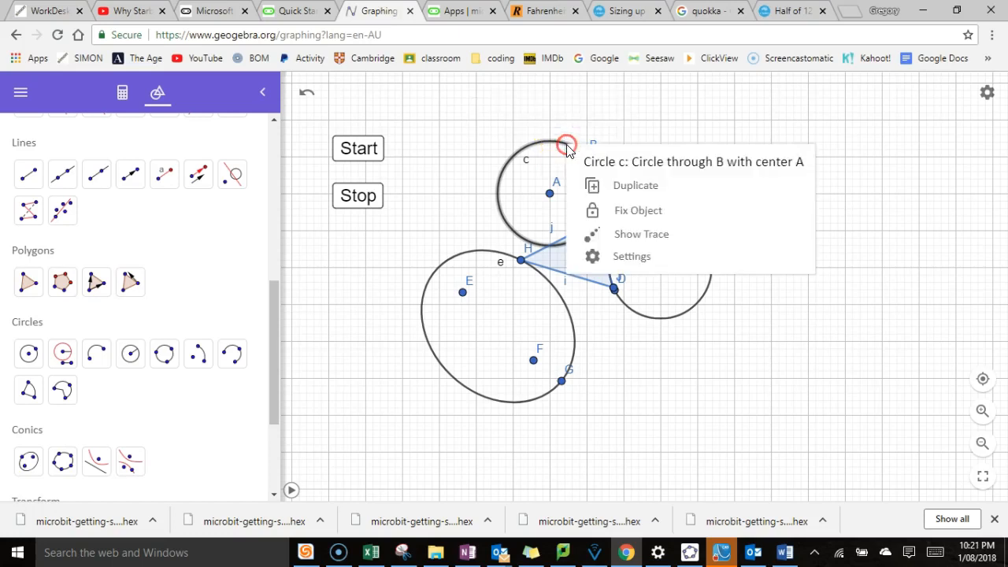
{"action": "left_click", "coordinate": [644, 267]}
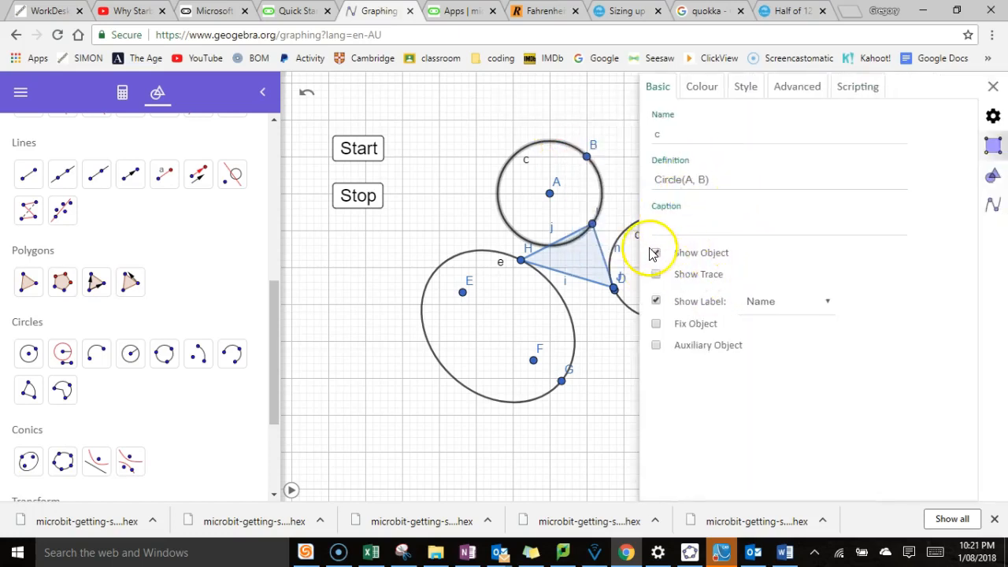
{"action": "left_click", "coordinate": [657, 256]}
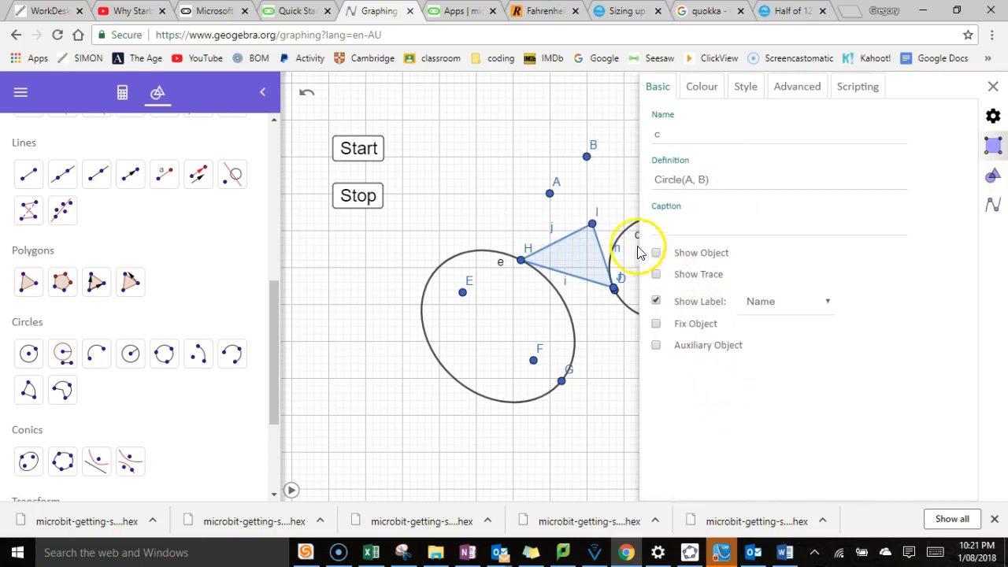
{"action": "left_click", "coordinate": [554, 291]}
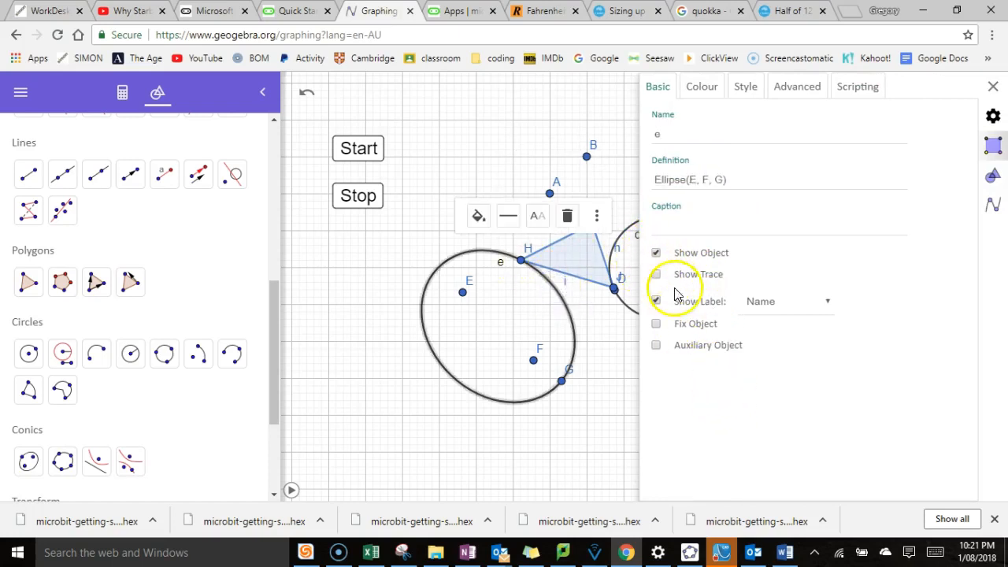
{"action": "left_click", "coordinate": [657, 255]}
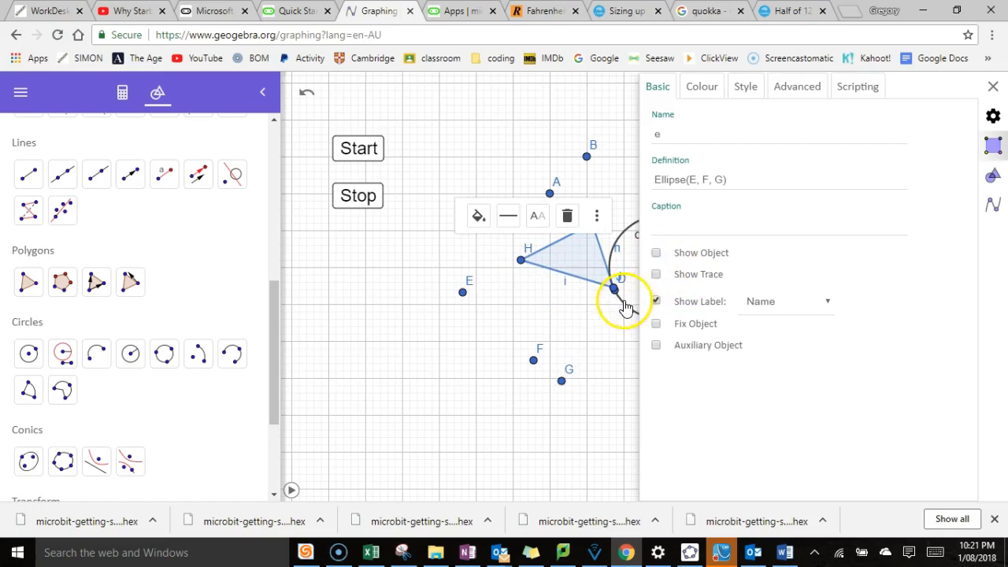
{"action": "left_click", "coordinate": [622, 294]}
{"action": "left_click", "coordinate": [656, 255]}
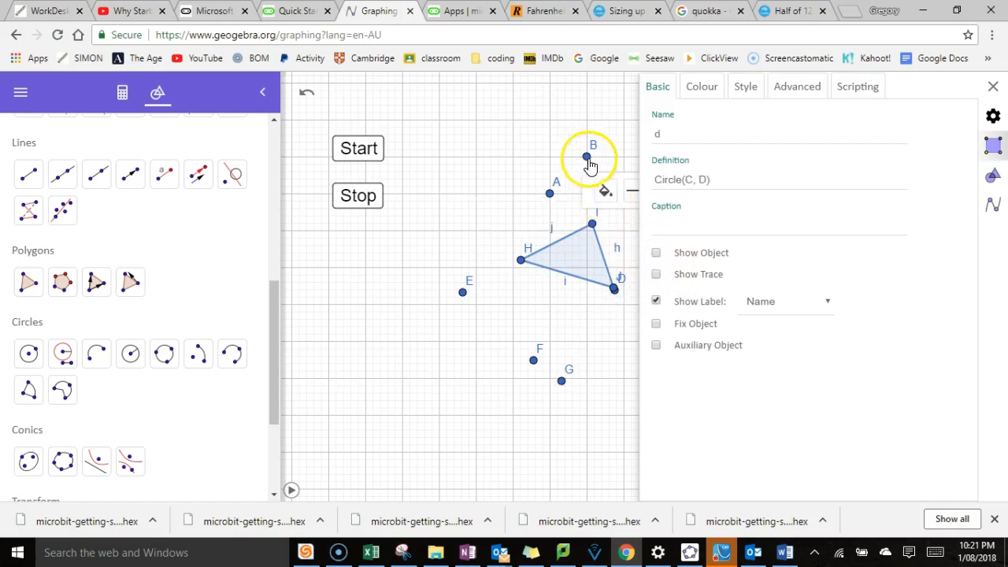
Close the object settings and place a new free point left of the triangle, slightly above point E
{"action": "left_click", "coordinate": [587, 156]}
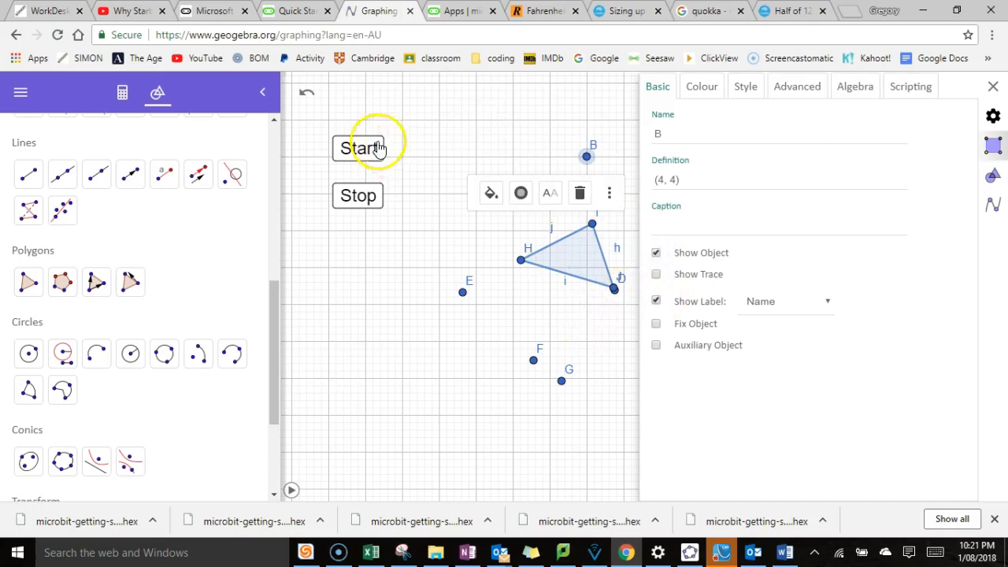
{"action": "left_click", "coordinate": [993, 87]}
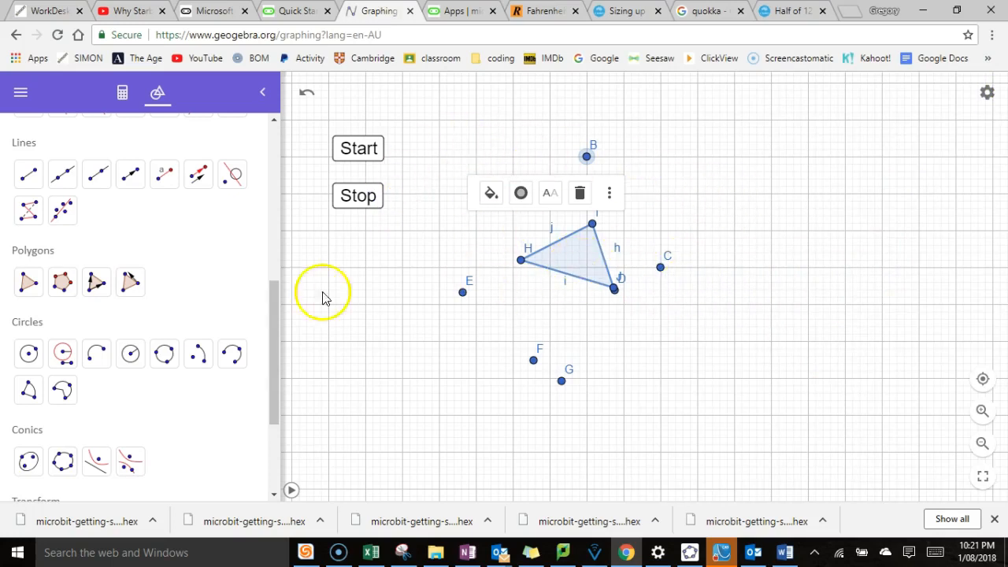
{"action": "left_click_drag", "start_coordinate": [279, 322], "coordinate": [264, 245]}
{"action": "left_click", "coordinate": [27, 319]}
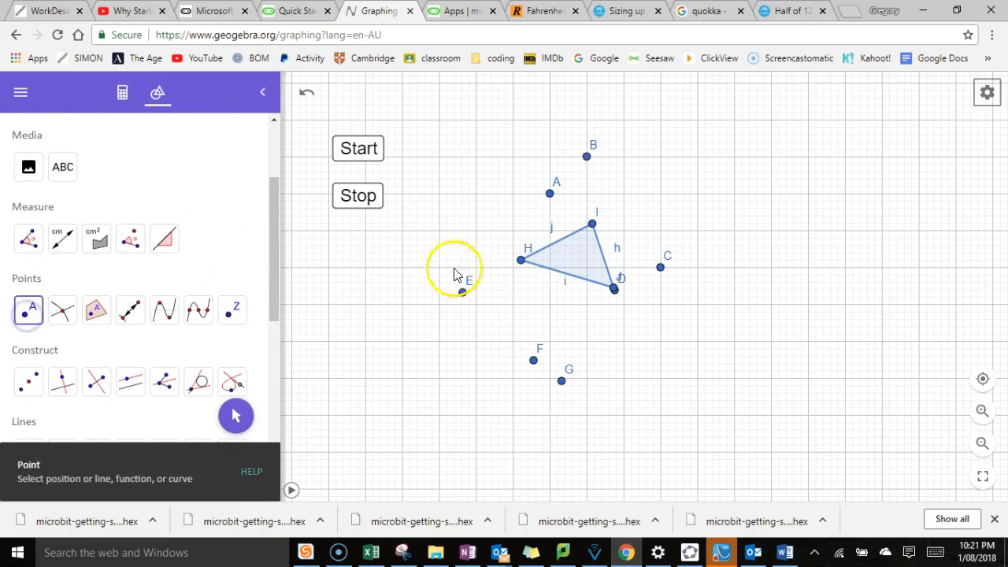
{"action": "left_click", "coordinate": [439, 230]}
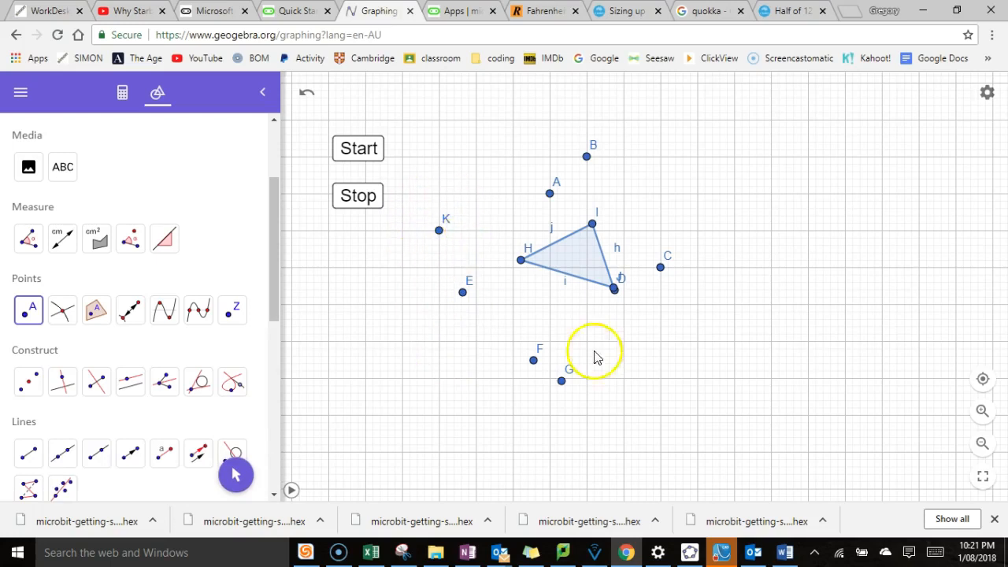
Rotate triangle HIJ around point K by 45° anticlockwise to create a rotated copy
{"action": "left_click_drag", "start_coordinate": [266, 290], "coordinate": [278, 481]}
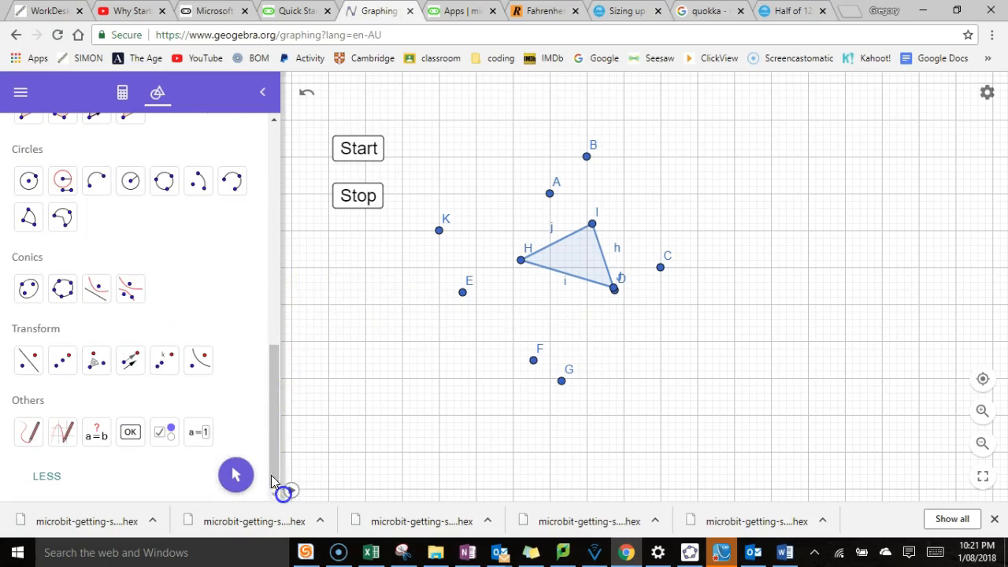
{"action": "left_click", "coordinate": [100, 376]}
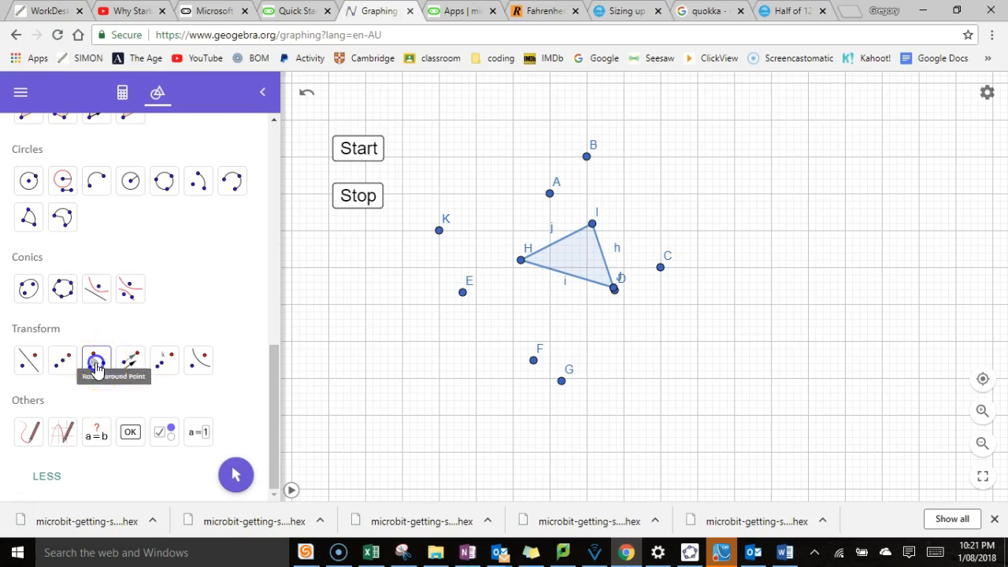
{"action": "left_click", "coordinate": [96, 368]}
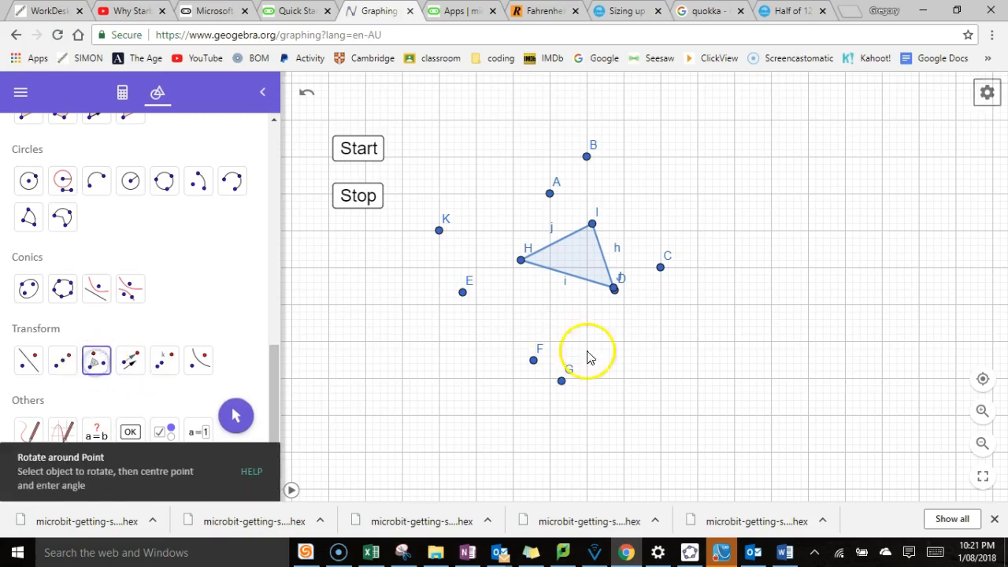
{"action": "left_click", "coordinate": [579, 257]}
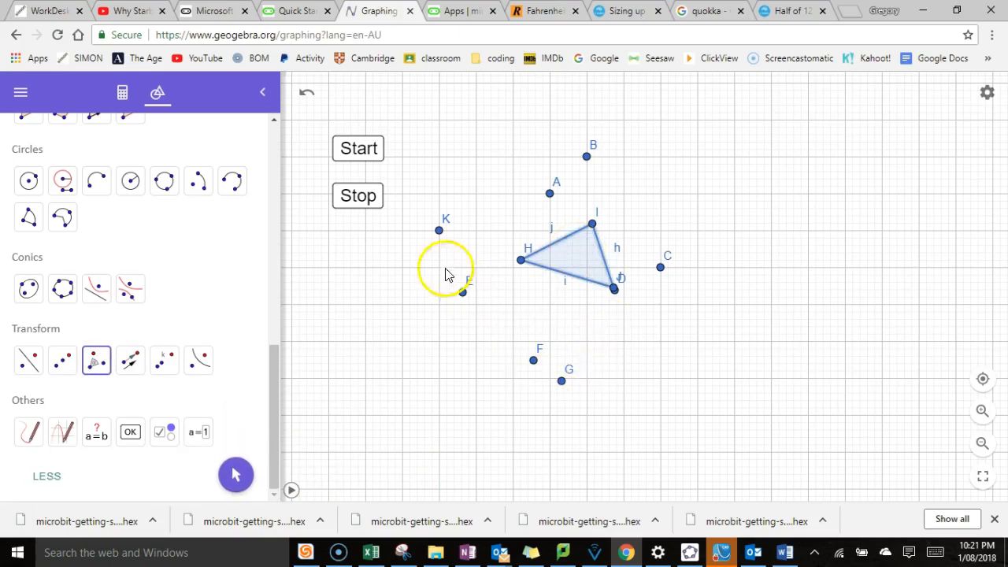
{"action": "left_click", "coordinate": [440, 231]}
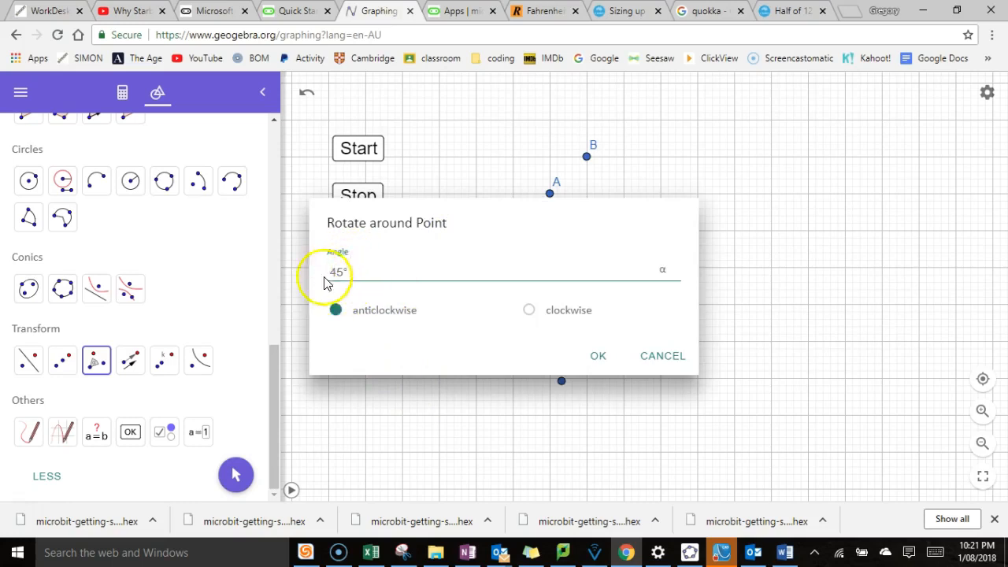
{"action": "left_click", "coordinate": [604, 366]}
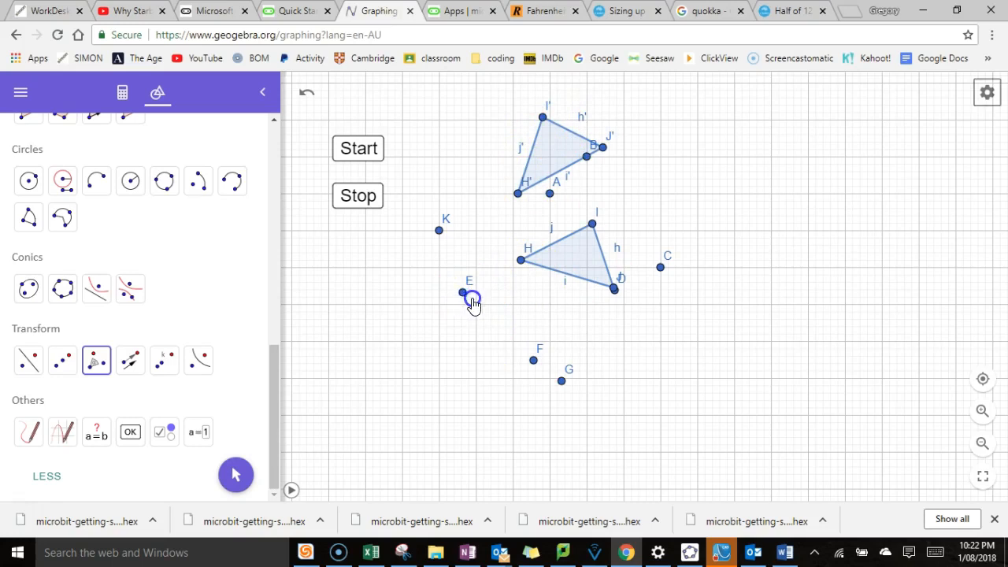
Run the animation to test that the rotated copy follows the original triangle, and stop it
{"action": "left_click", "coordinate": [533, 360]}
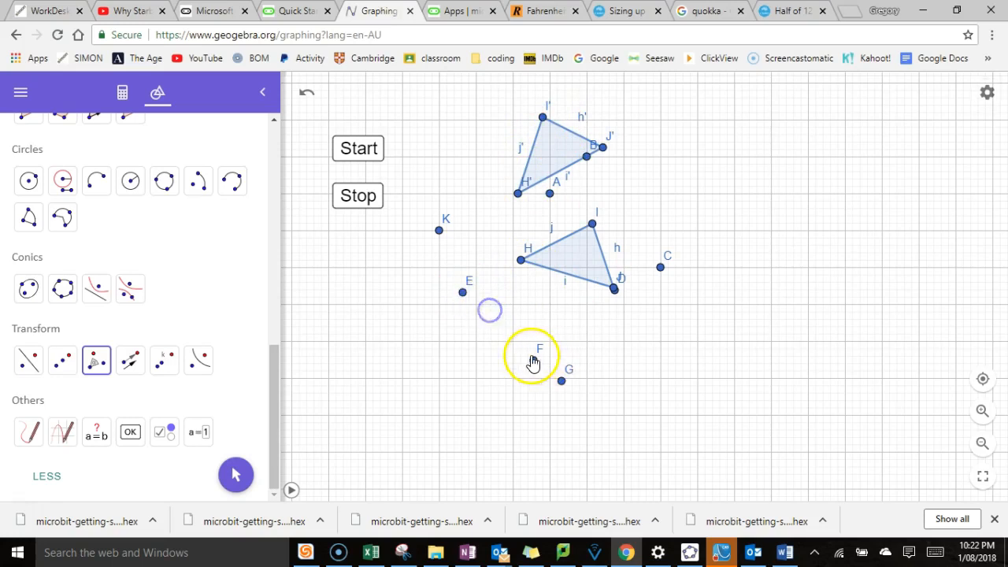
{"action": "left_click", "coordinate": [661, 269]}
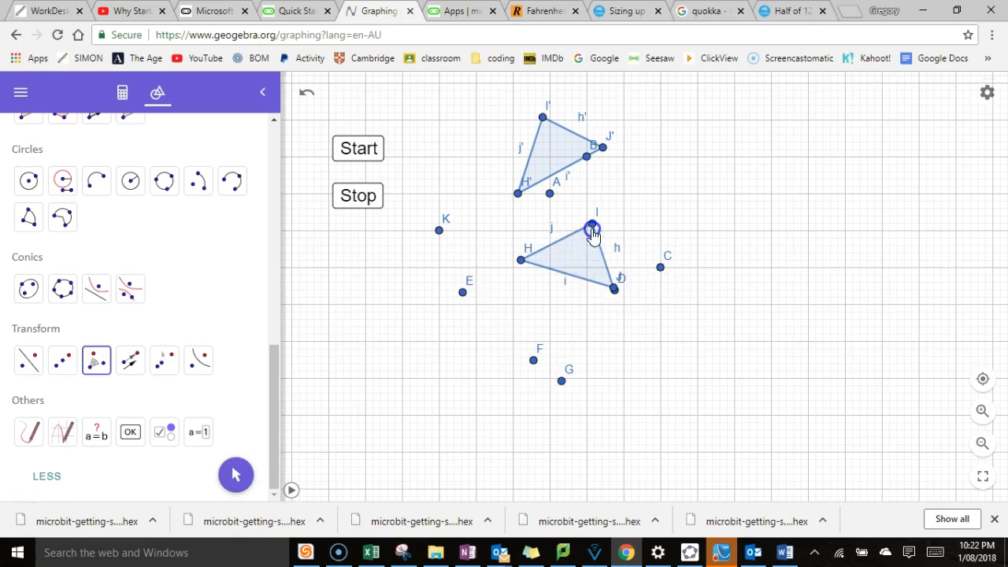
{"action": "left_click", "coordinate": [365, 151]}
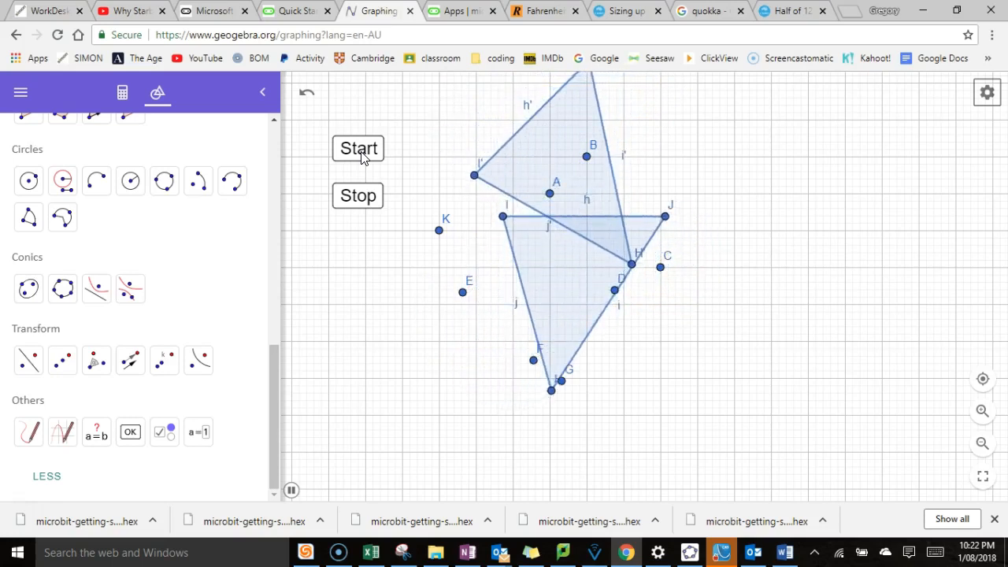
{"action": "left_click", "coordinate": [363, 200]}
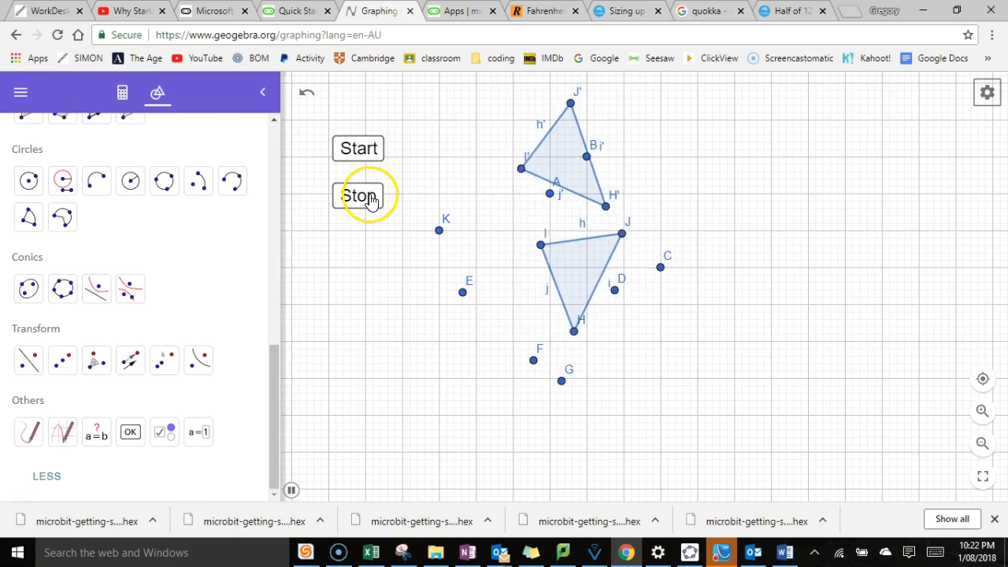
Rotate triangle H'I'J' around K by 45° anticlockwise, and rotate the resulting copy by another 45° the same way
{"action": "left_click_drag", "start_coordinate": [677, 222], "coordinate": [799, 249]}
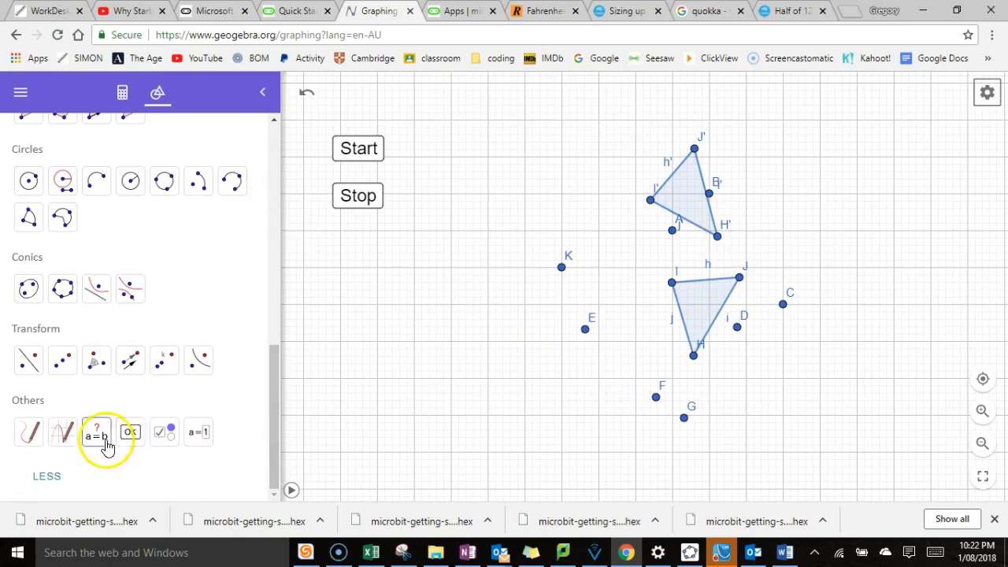
{"action": "left_click", "coordinate": [98, 363]}
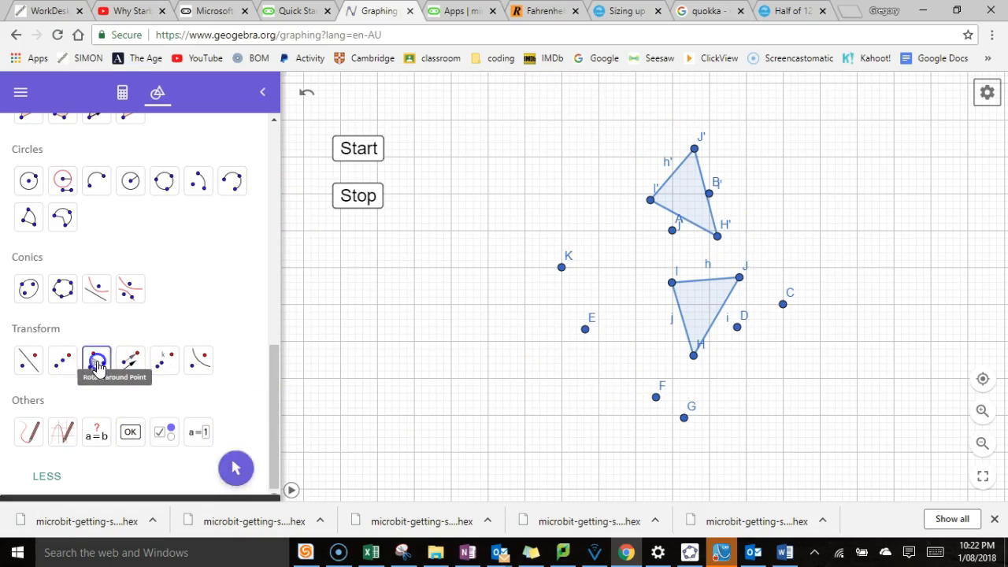
{"action": "left_click", "coordinate": [683, 198]}
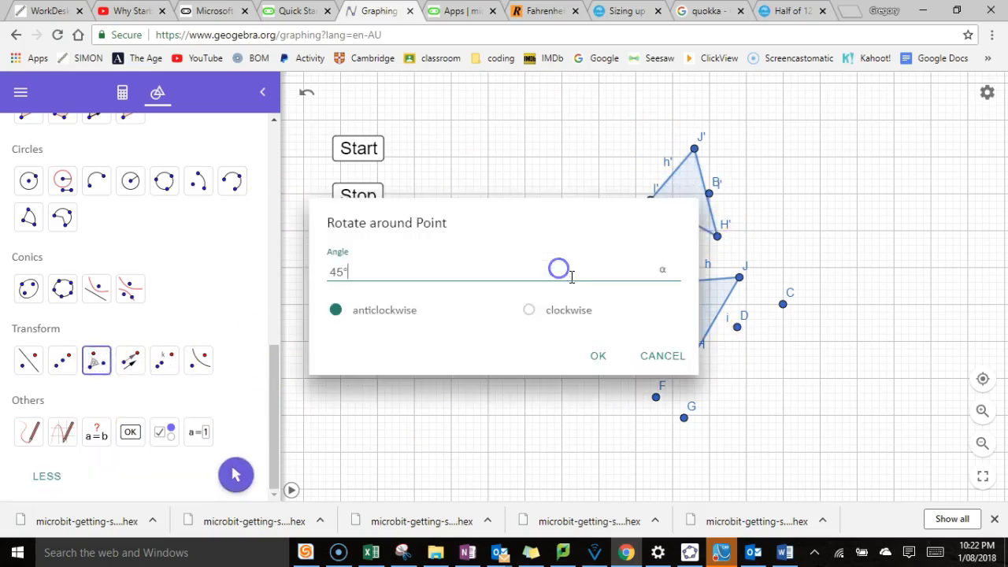
{"action": "left_click", "coordinate": [600, 356]}
{"action": "left_click", "coordinate": [591, 142]}
{"action": "left_click", "coordinate": [561, 267]}
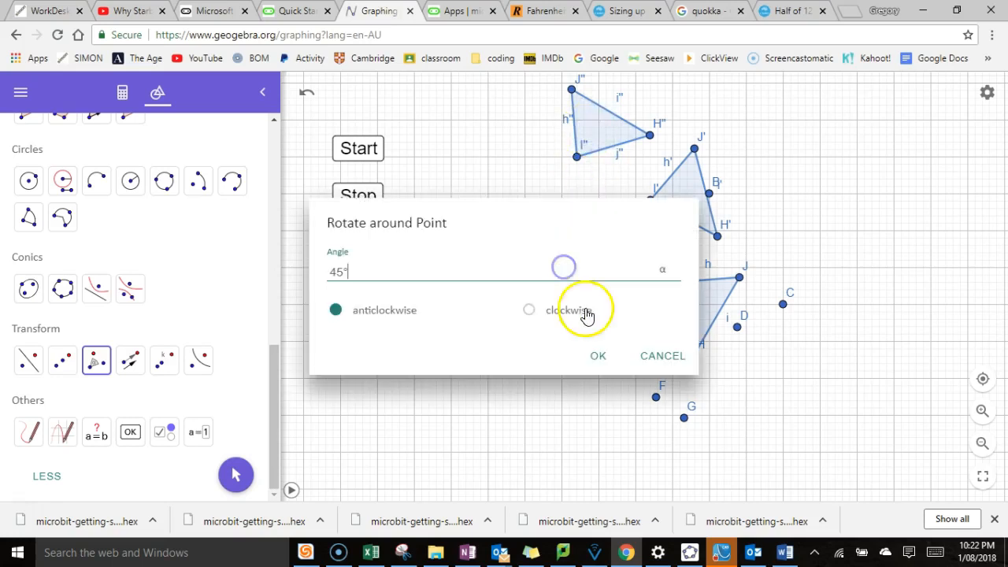
{"action": "left_click", "coordinate": [596, 356]}
Continue the ring by rotating triangle H'''I'''J''' and its new copy LMN around K, each by 45° anticlockwise
{"action": "left_click", "coordinate": [478, 139]}
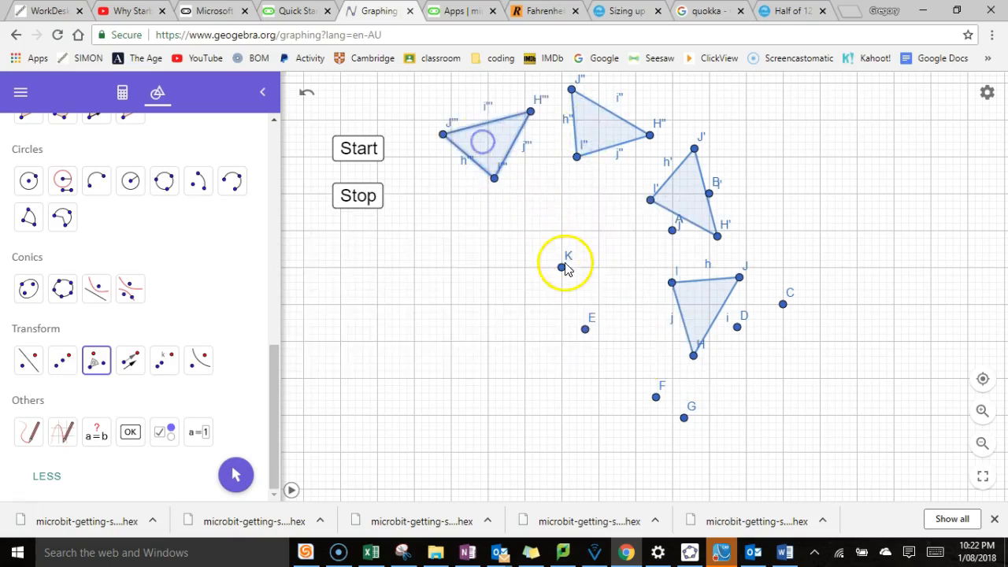
{"action": "left_click", "coordinate": [562, 267]}
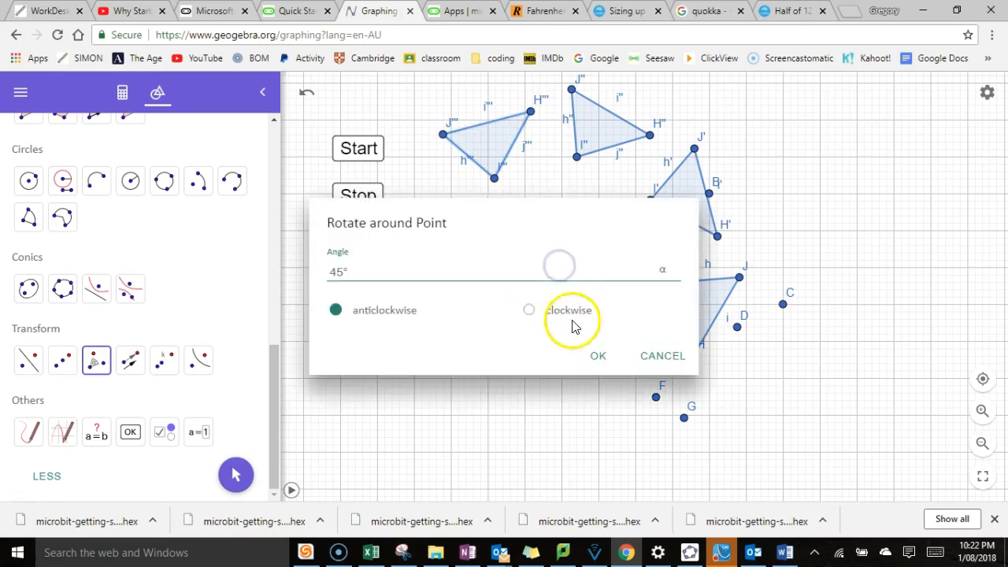
{"action": "left_click", "coordinate": [604, 356]}
{"action": "left_click", "coordinate": [429, 232]}
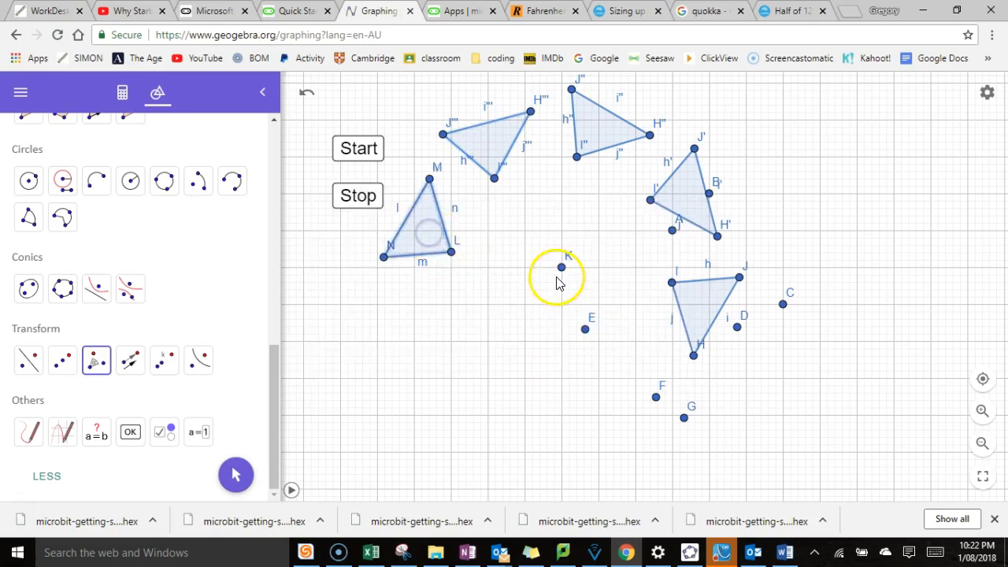
{"action": "left_click", "coordinate": [561, 267]}
{"action": "left_click", "coordinate": [597, 356]}
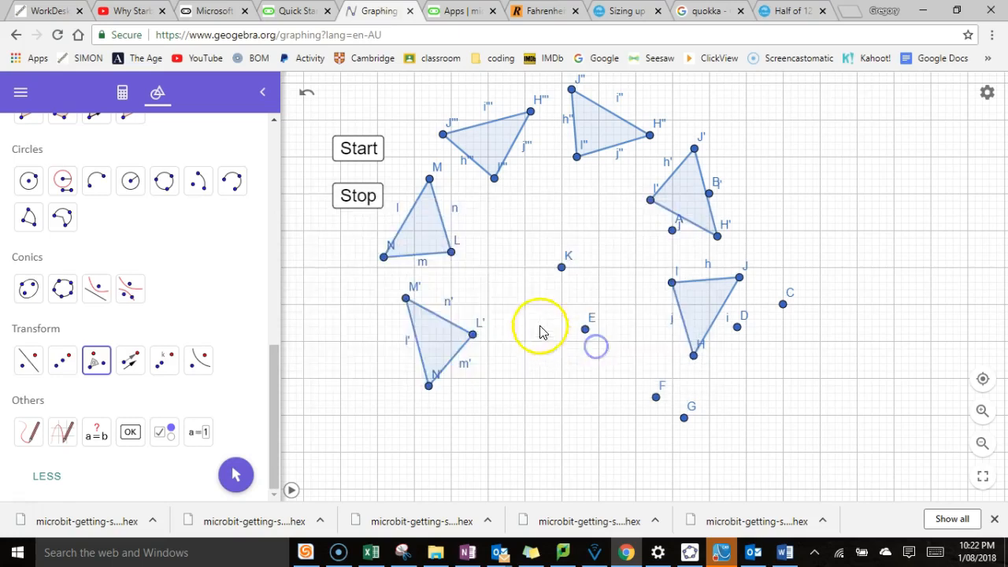
Complete the ring of eight triangles by rotating L'M'N' and its new copy around K, each by 45° anticlockwise
{"action": "left_click", "coordinate": [445, 341]}
{"action": "left_click", "coordinate": [562, 267]}
{"action": "left_click", "coordinate": [598, 359]}
{"action": "left_click", "coordinate": [511, 400]}
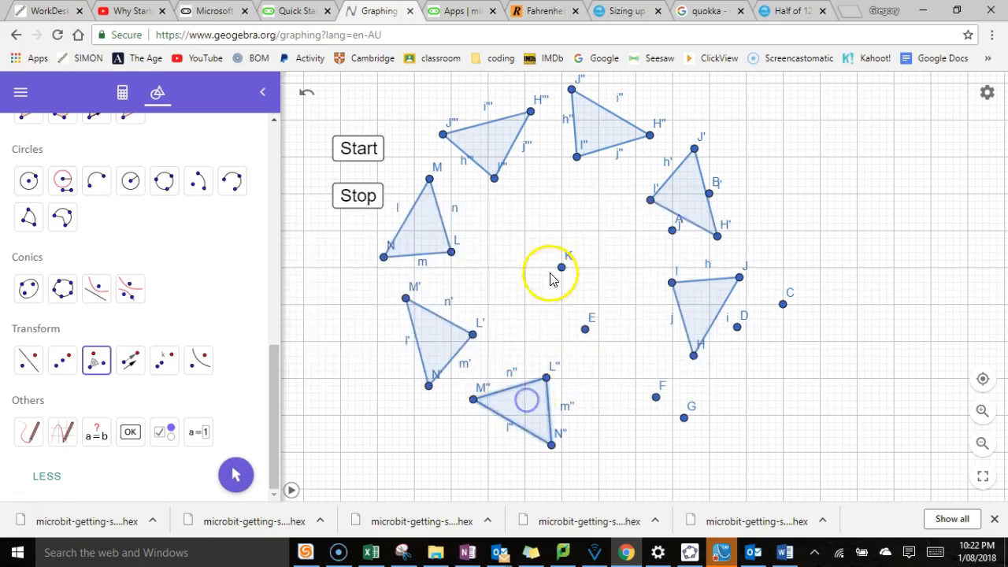
{"action": "left_click", "coordinate": [561, 267]}
{"action": "left_click", "coordinate": [615, 359]}
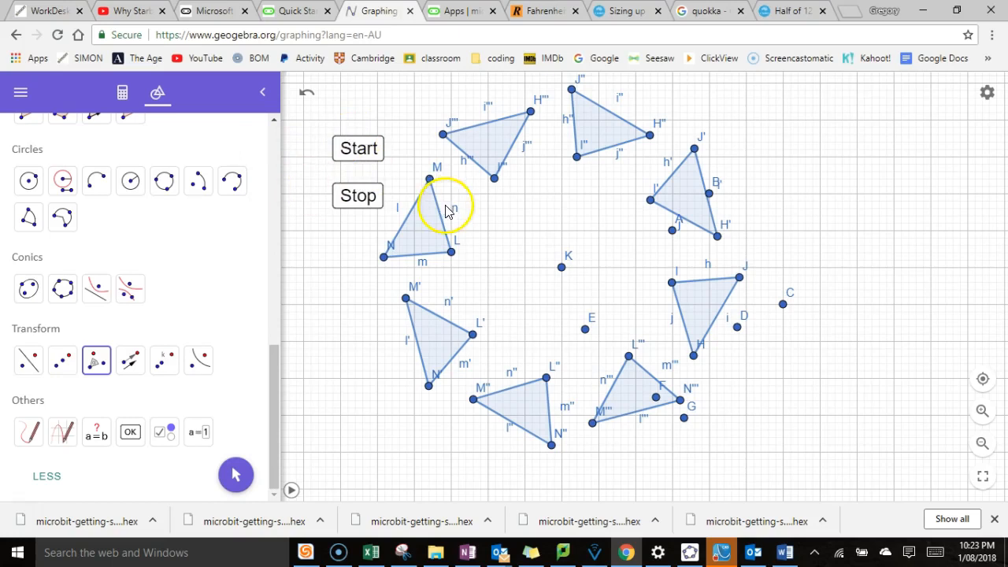
Run the animation, shift rotation centre K slightly to the right while it plays, and stop the animation
{"action": "left_click", "coordinate": [342, 156]}
{"action": "left_click", "coordinate": [720, 265]}
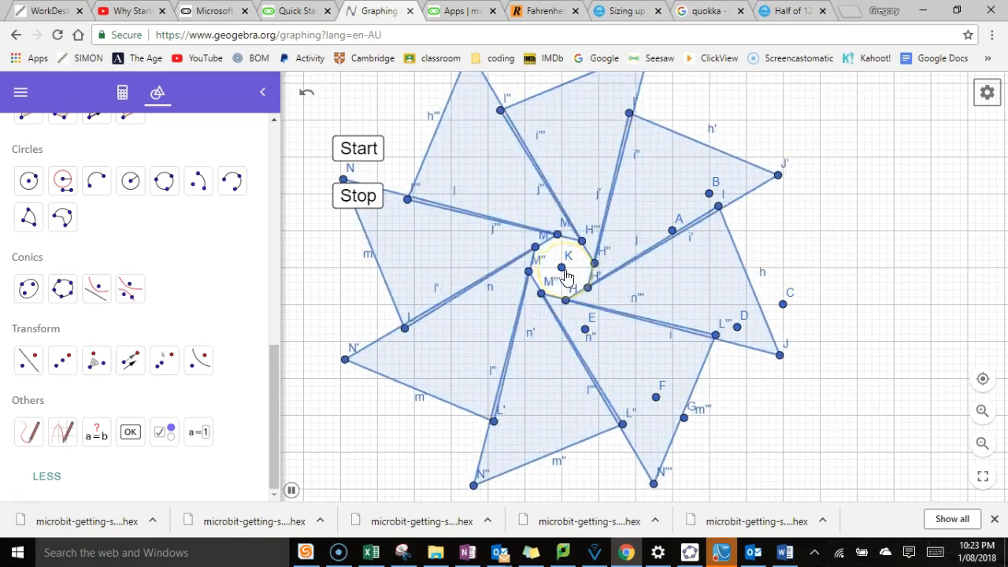
{"action": "left_click_drag", "start_coordinate": [567, 263], "coordinate": [597, 261]}
{"action": "left_click", "coordinate": [642, 322]}
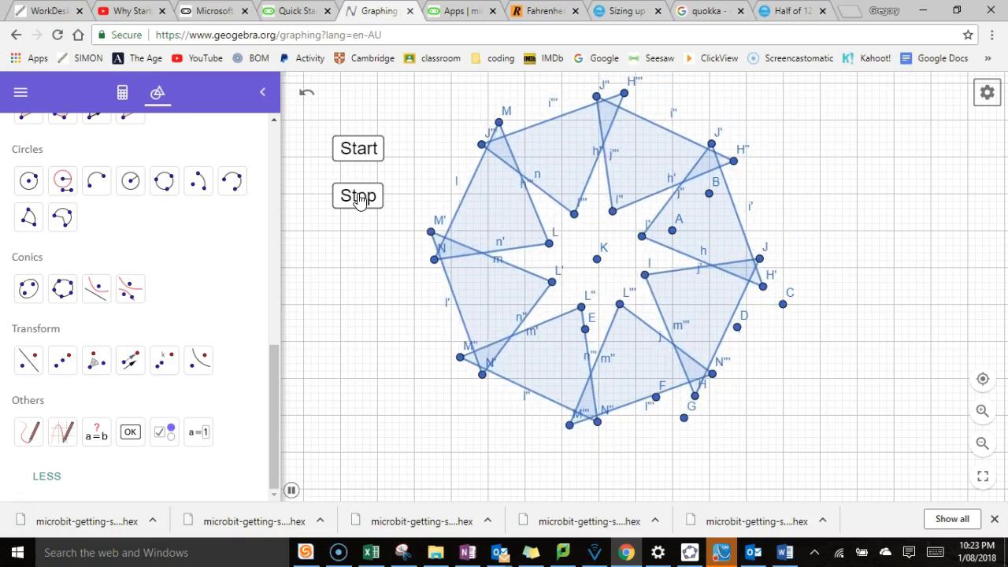
{"action": "left_click", "coordinate": [358, 197]}
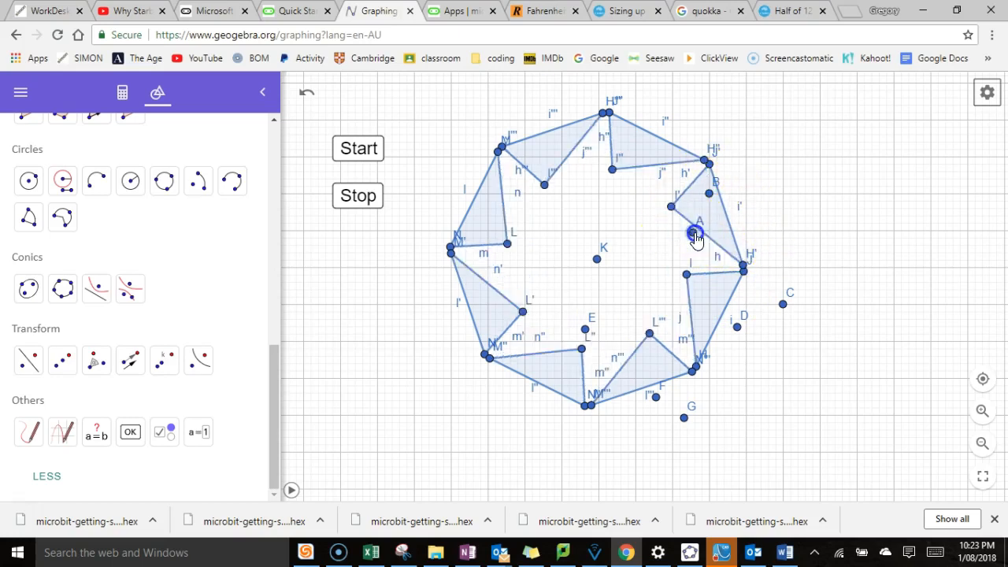
Move points A and B of the hidden circle up and to the right to reshape the triangles
{"action": "left_click_drag", "start_coordinate": [653, 231], "coordinate": [749, 182]}
{"action": "left_click", "coordinate": [598, 281]}
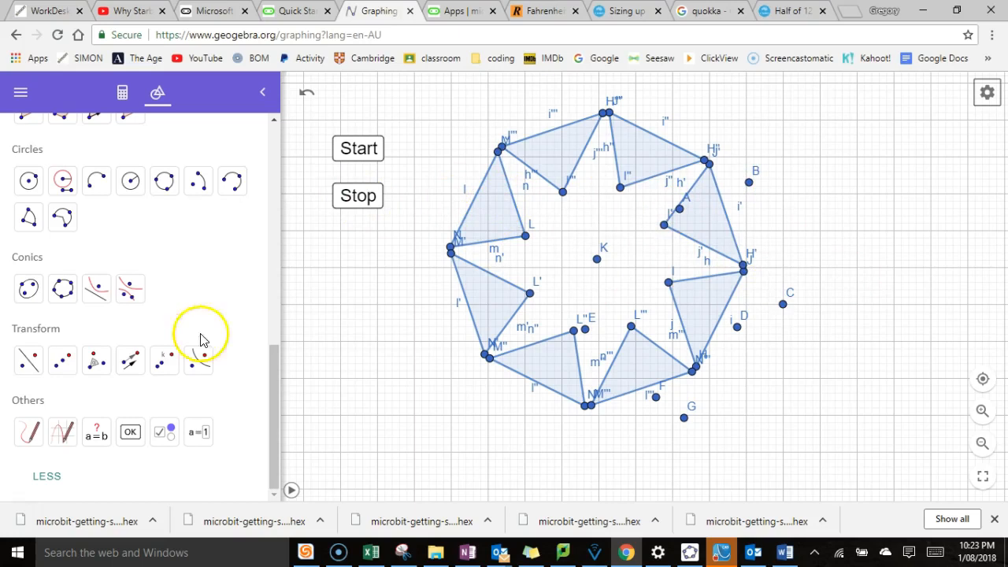
Colour triangle H''I''J'' red
{"action": "right_click", "coordinate": [645, 162]}
{"action": "left_click", "coordinate": [643, 158]}
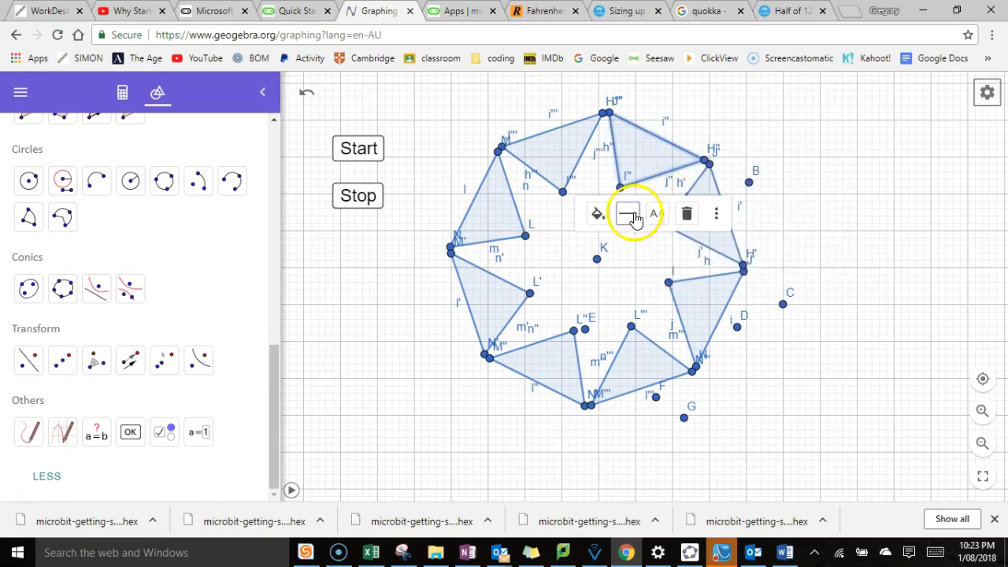
{"action": "left_click", "coordinate": [599, 219]}
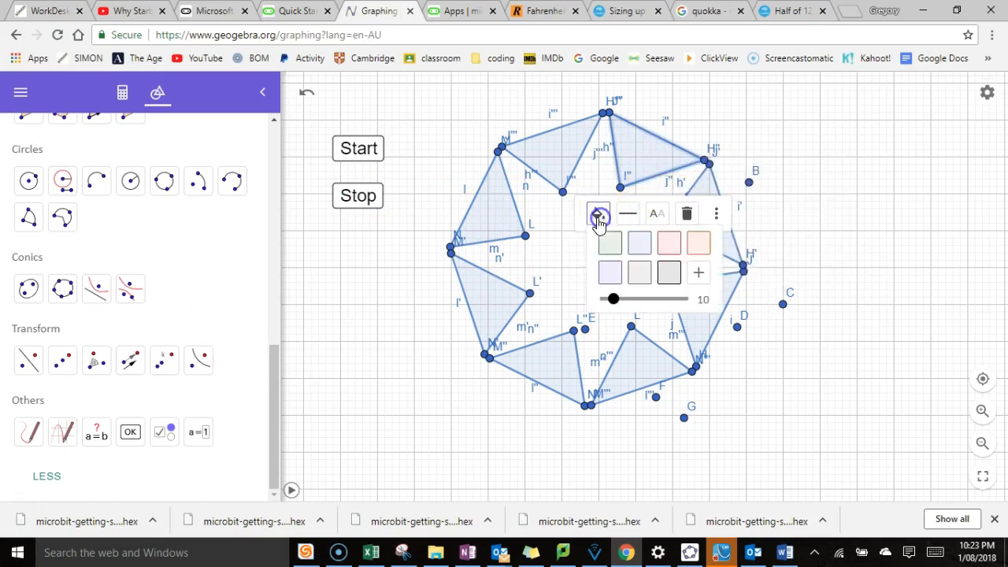
{"action": "left_click", "coordinate": [671, 251]}
Set the colour of triangle H'''I'''J''' to gold in its settings and close them
{"action": "left_click", "coordinate": [551, 154]}
{"action": "right_click", "coordinate": [543, 153]}
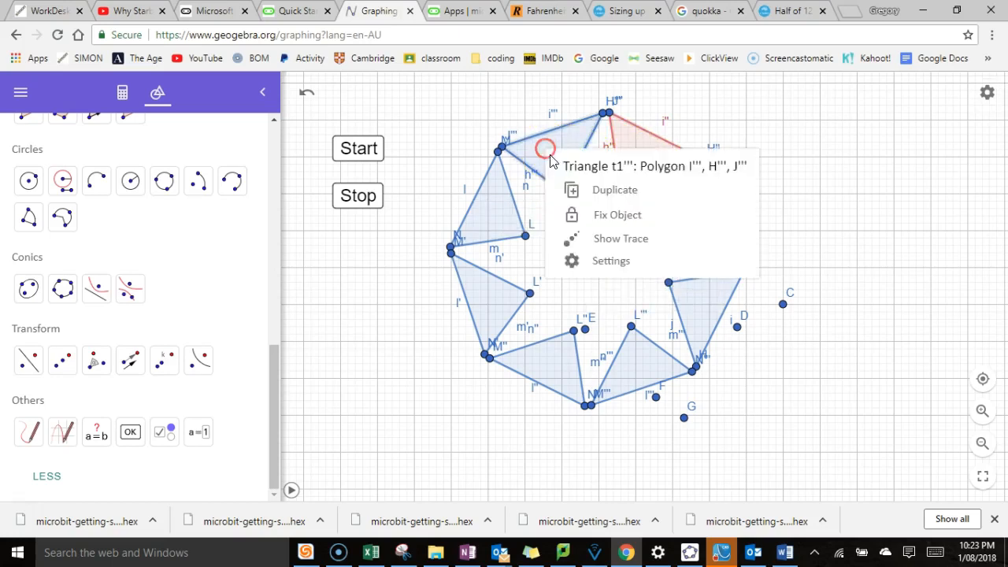
{"action": "left_click", "coordinate": [618, 260]}
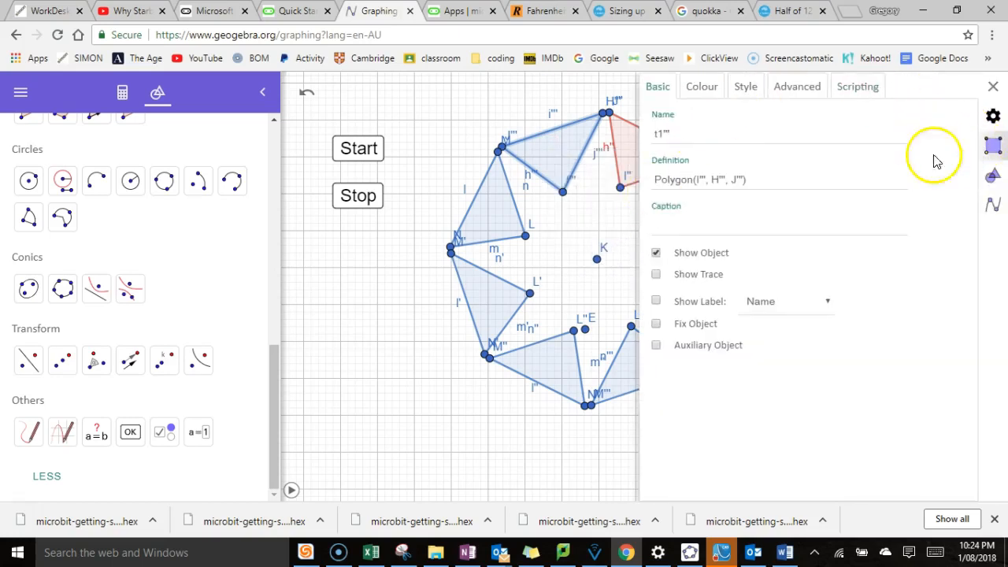
{"action": "left_click", "coordinate": [699, 88]}
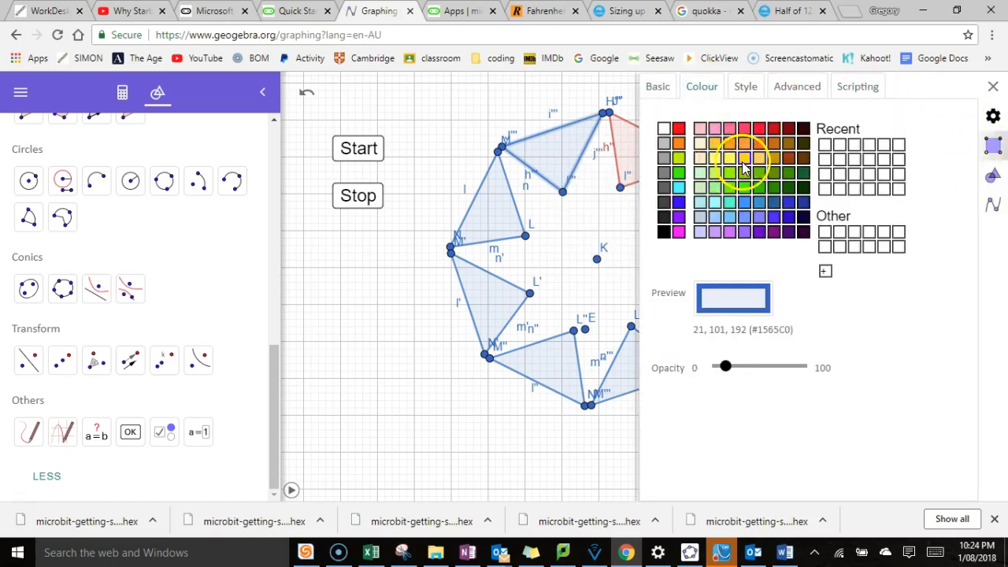
{"action": "left_click", "coordinate": [747, 161]}
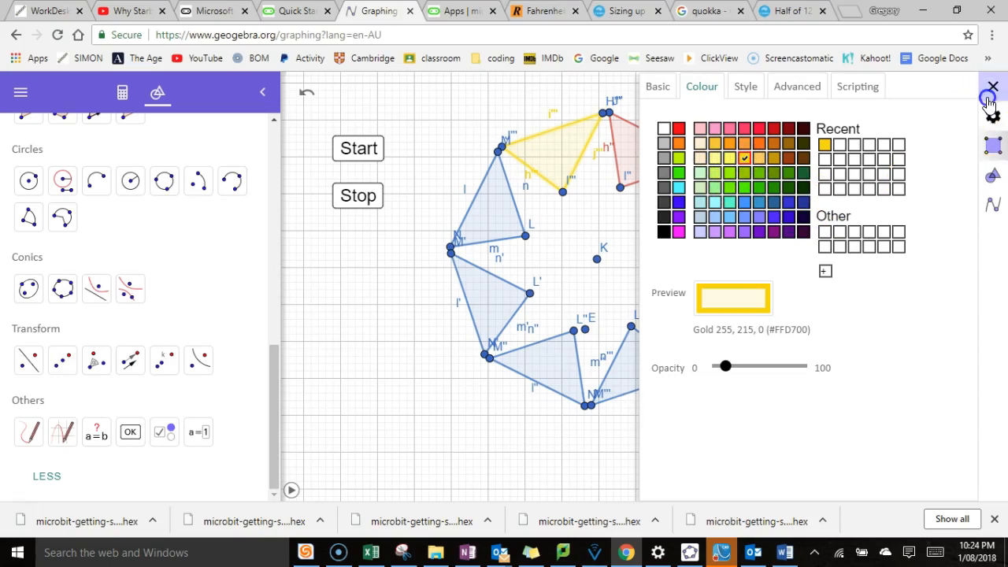
{"action": "left_click", "coordinate": [993, 87]}
Set the colour of triangle LMN to green (0, 204, 0) in its settings
{"action": "left_click", "coordinate": [501, 214]}
{"action": "right_click", "coordinate": [504, 214]}
{"action": "left_click", "coordinate": [596, 325]}
{"action": "left_click", "coordinate": [702, 87]}
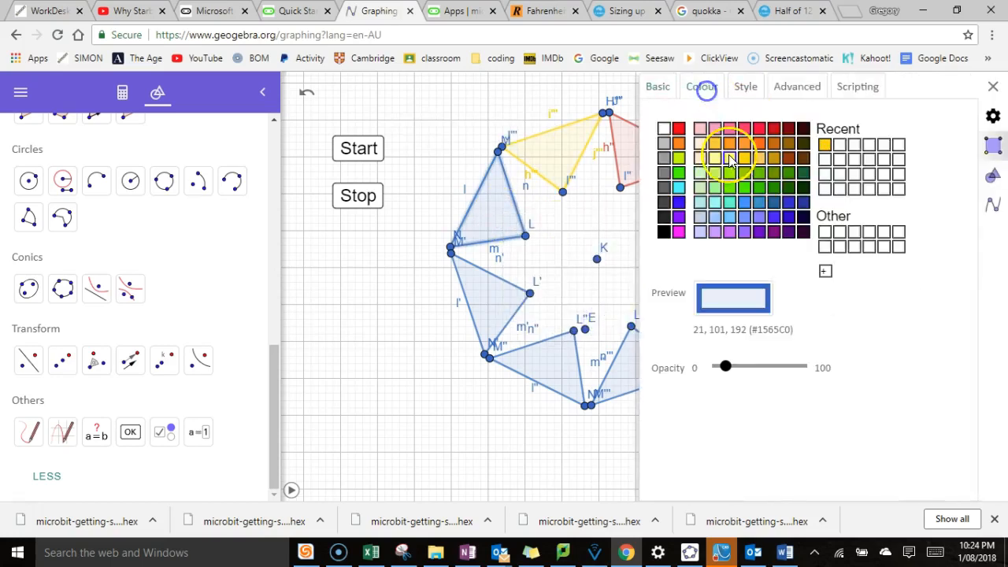
{"action": "left_click", "coordinate": [758, 188]}
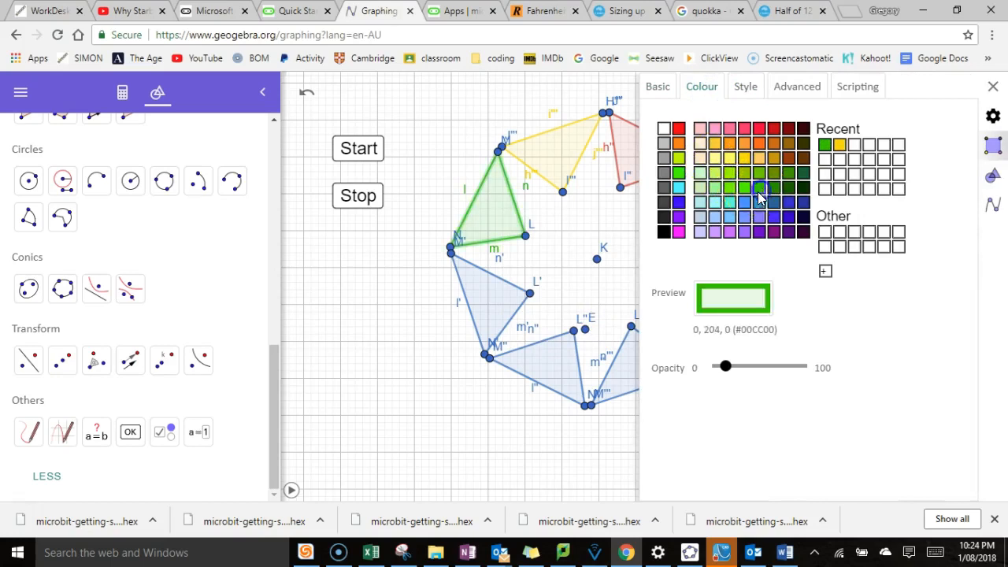
Colour triangle L'M'N' light purple (204, 102, 255)
{"action": "left_click", "coordinate": [508, 305]}
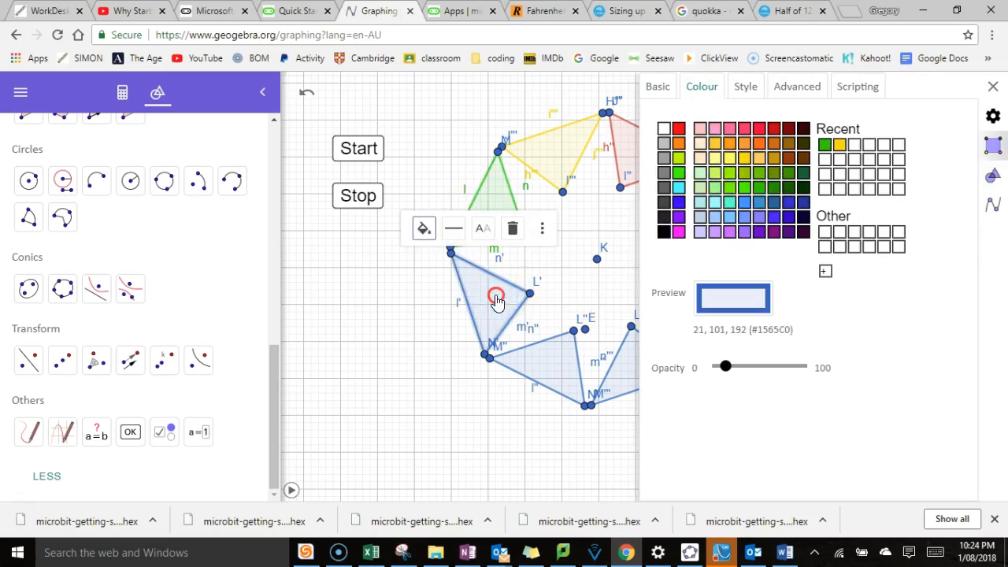
{"action": "right_click", "coordinate": [496, 301]}
{"action": "left_click", "coordinate": [729, 232]}
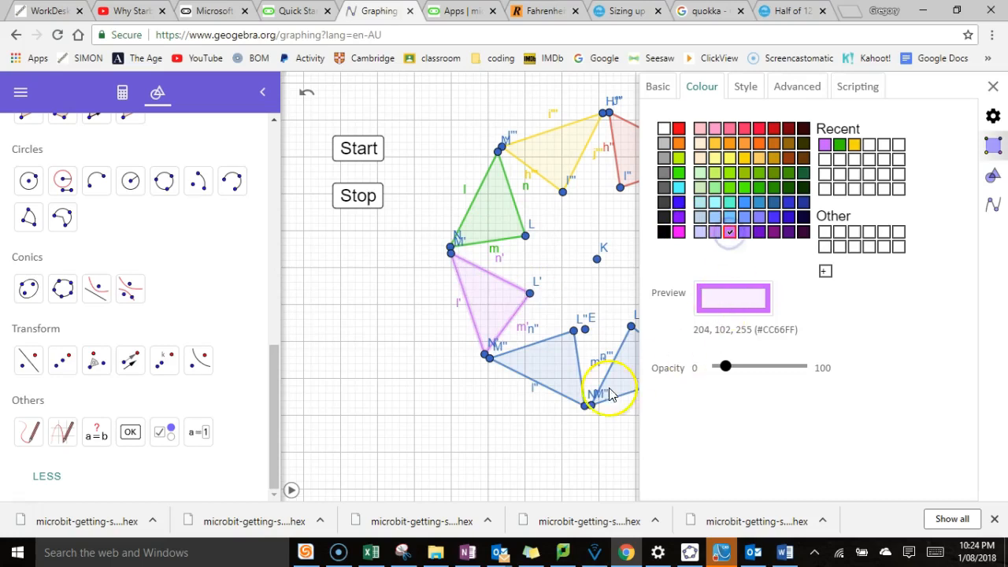
Colour triangle L''M''N'' cyan and triangle L'''M'''N''' gray (#808080)
{"action": "left_click", "coordinate": [552, 368]}
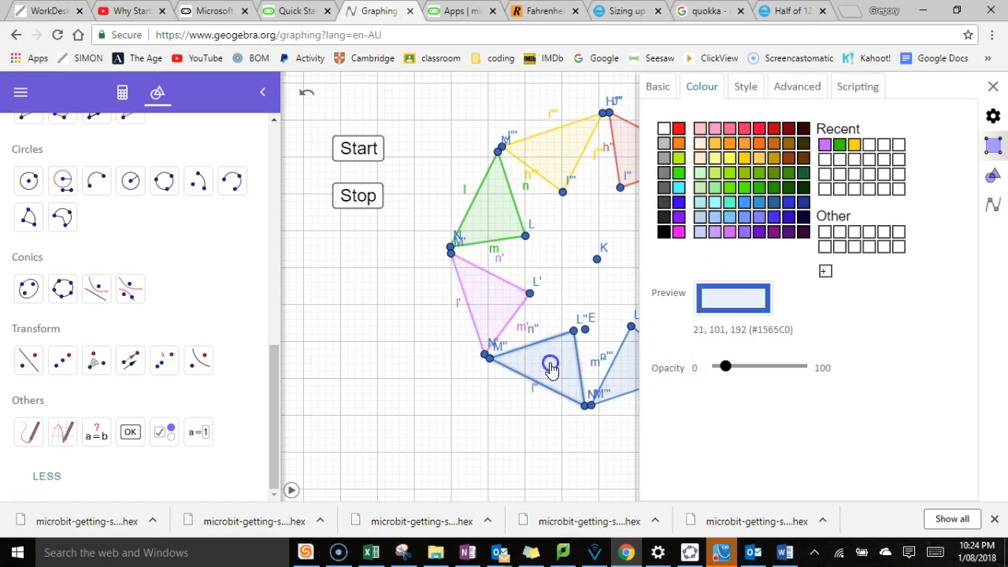
{"action": "left_click", "coordinate": [682, 191]}
{"action": "left_click", "coordinate": [626, 369]}
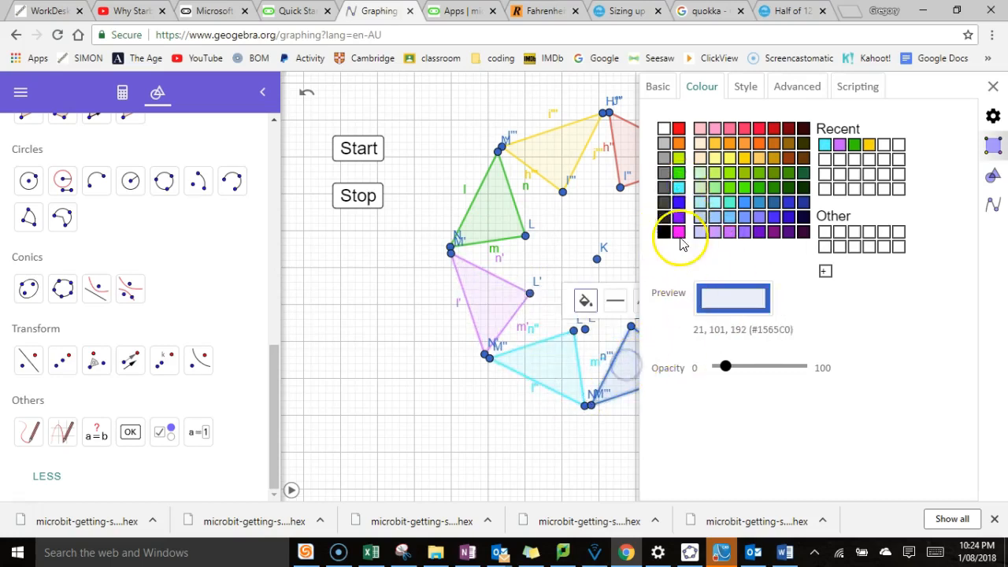
{"action": "left_click", "coordinate": [668, 172]}
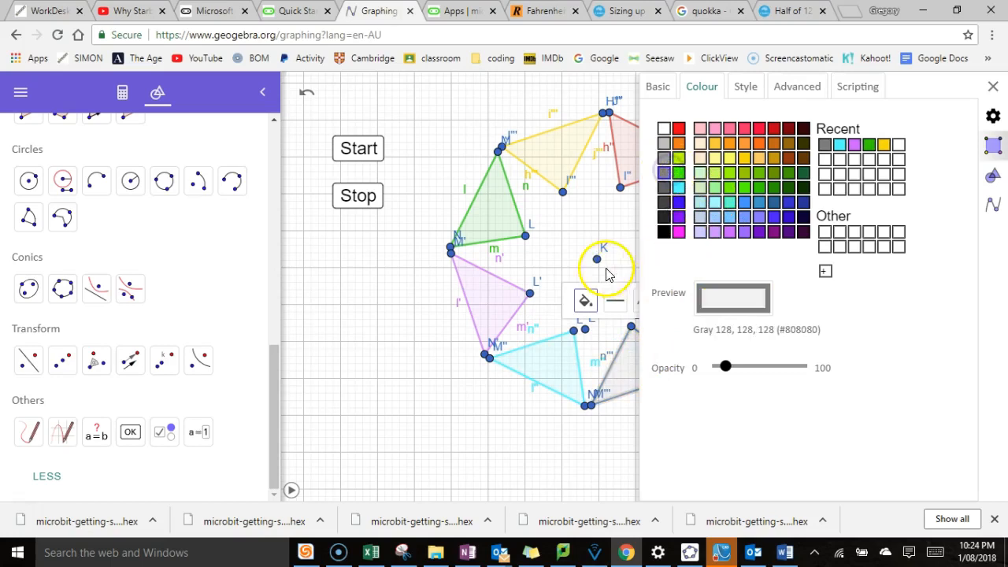
Colour the original triangle HIJ orange (255, 153, 0) and close the settings
{"action": "left_click_drag", "start_coordinate": [604, 231], "coordinate": [452, 252]}
{"action": "left_click", "coordinate": [549, 325]}
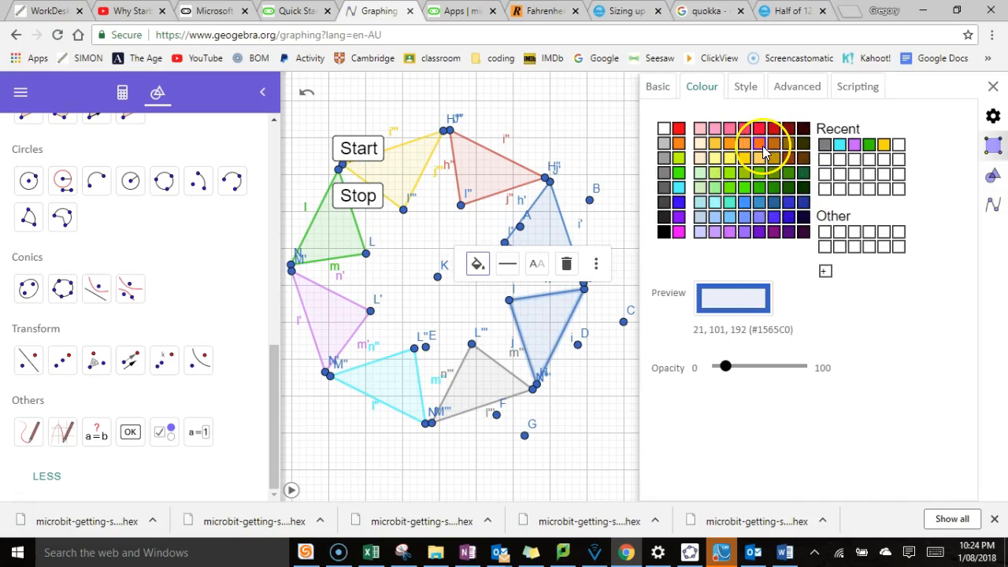
{"action": "left_click", "coordinate": [730, 146]}
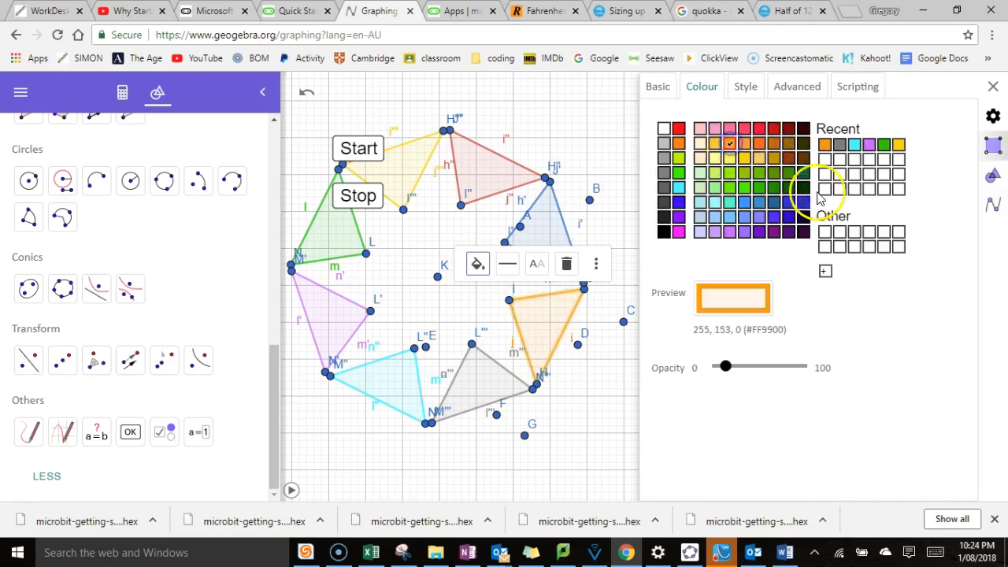
{"action": "left_click", "coordinate": [993, 86]}
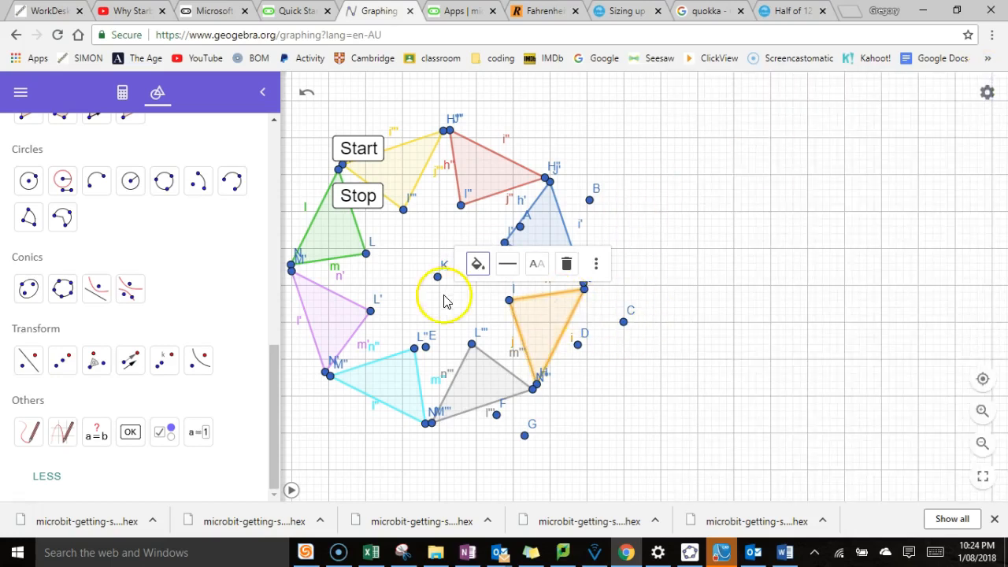
Shift rotation centre K to the right, run the animation while moving K further right, and stop it
{"action": "left_click_drag", "start_coordinate": [439, 279], "coordinate": [491, 282]}
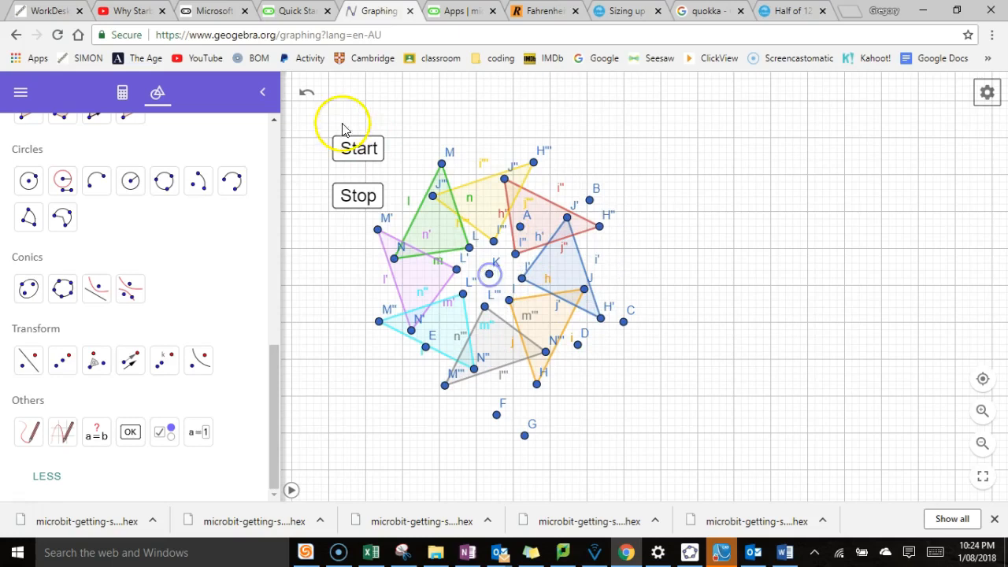
{"action": "left_click", "coordinate": [359, 149]}
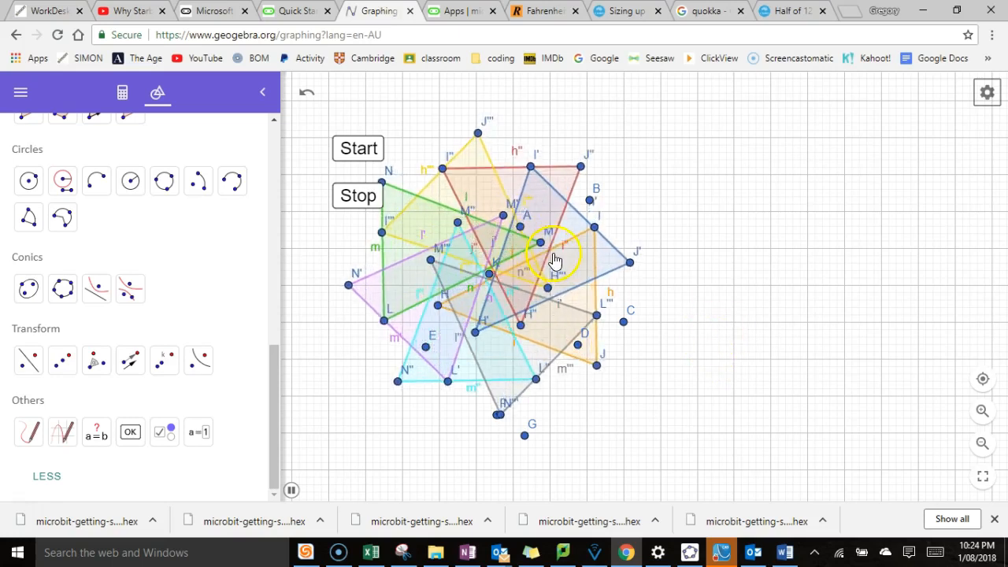
{"action": "left_click_drag", "start_coordinate": [489, 274], "coordinate": [693, 285]}
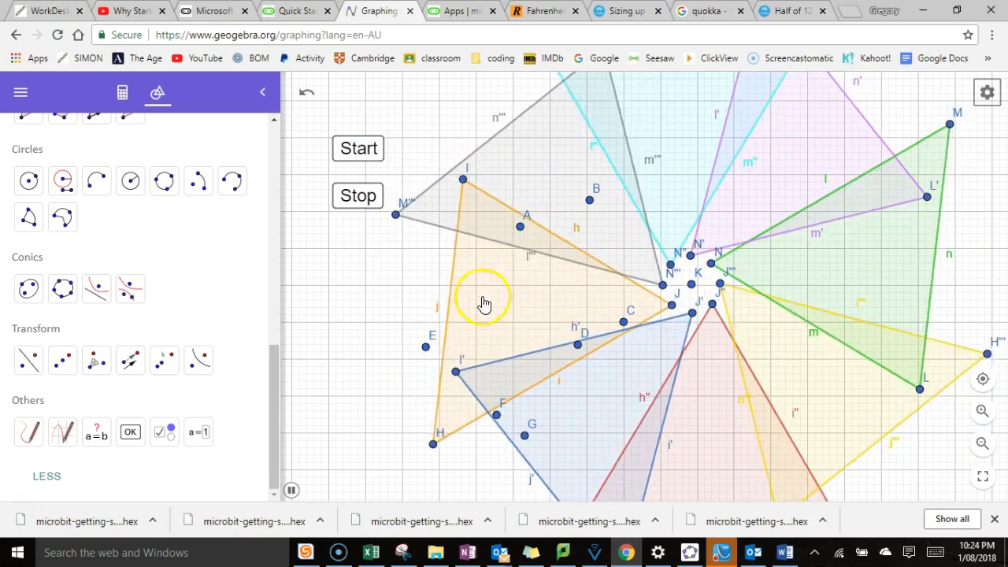
{"action": "left_click", "coordinate": [360, 196]}
Hide points M, I, A and M''' by turning off Show Object in their settings
{"action": "scroll", "coordinate": [817, 285], "scroll_direction": "down", "scroll_amount": 3}
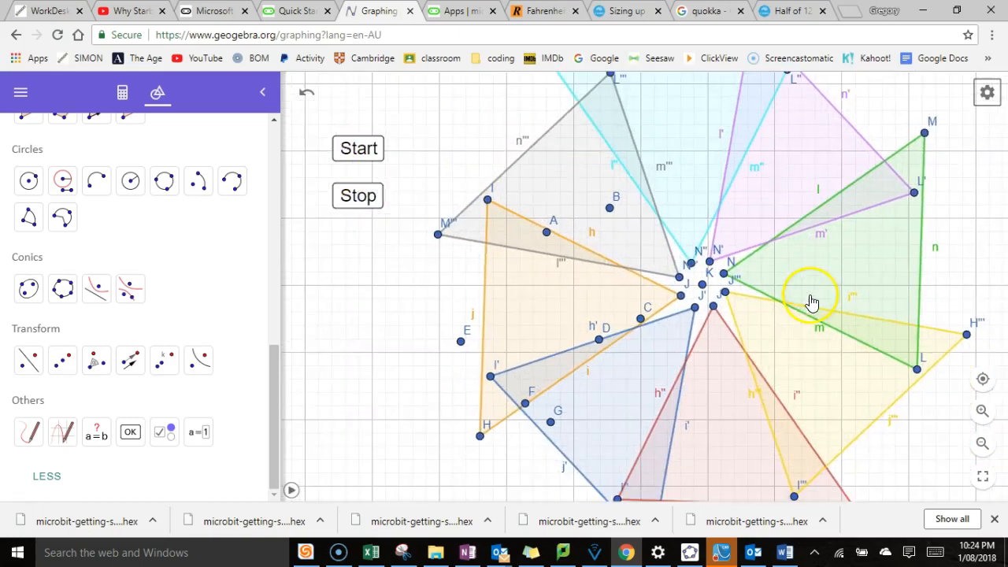
{"action": "right_click", "coordinate": [906, 165]}
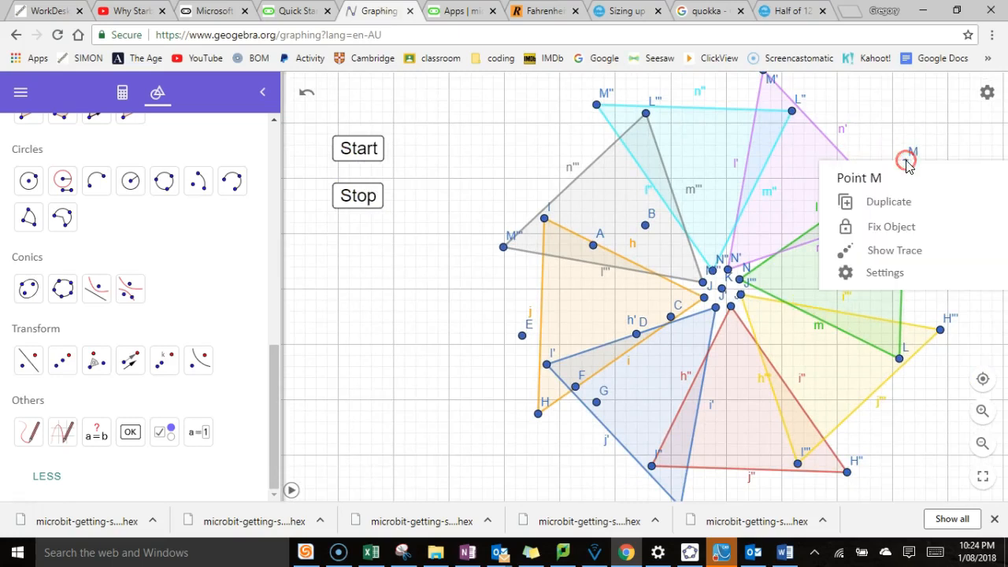
{"action": "left_click", "coordinate": [893, 284]}
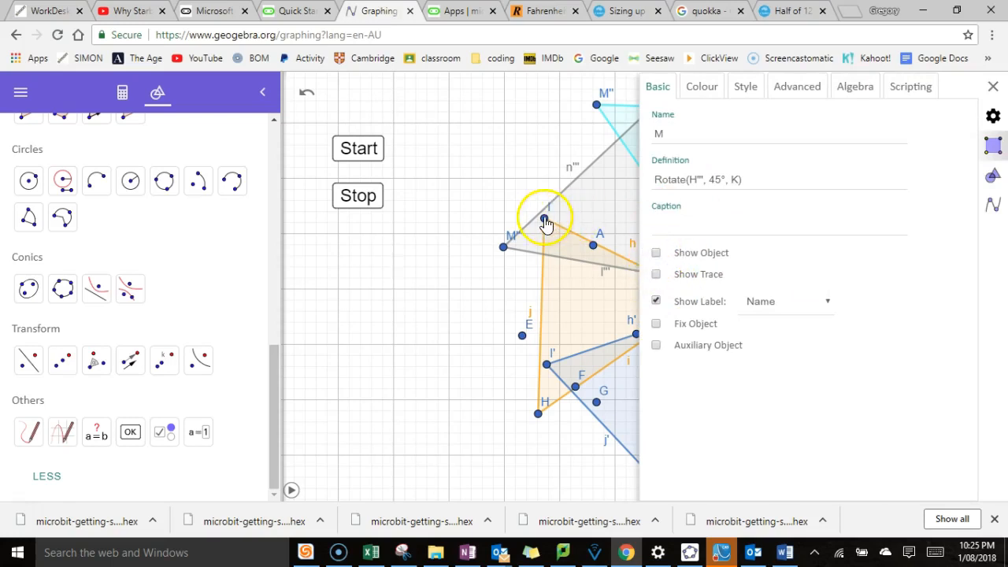
{"action": "left_click", "coordinate": [544, 220]}
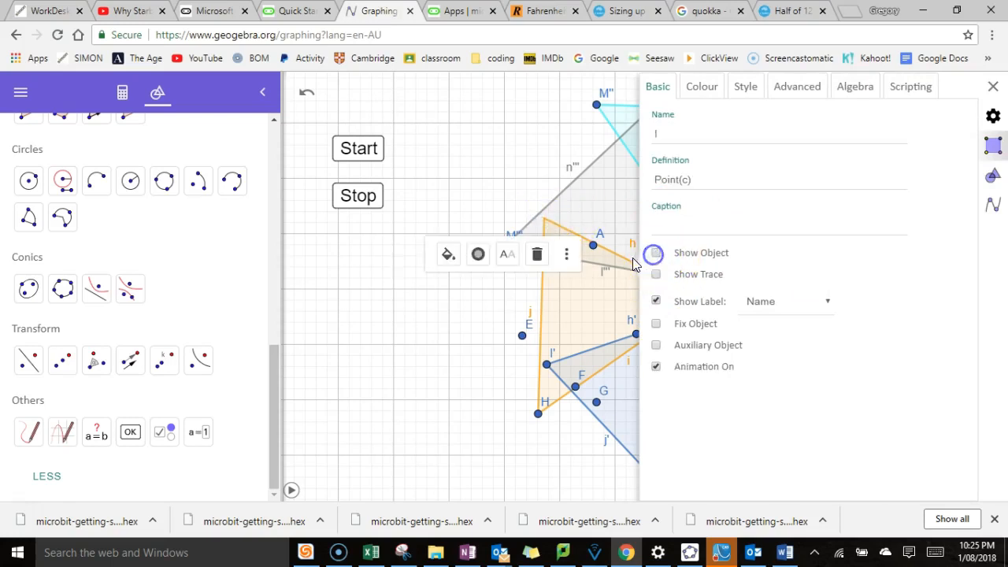
{"action": "left_click", "coordinate": [657, 254]}
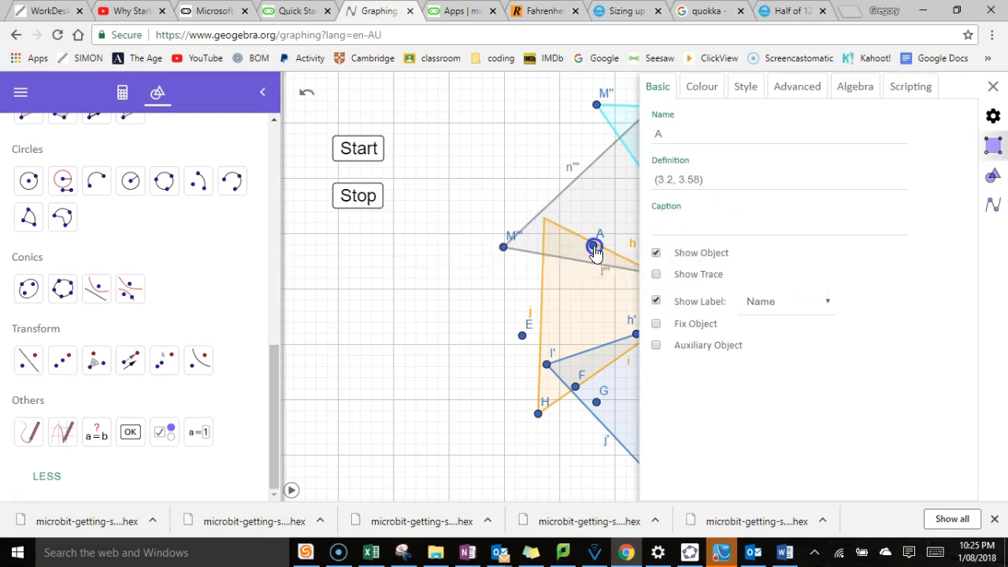
{"action": "left_click", "coordinate": [505, 245]}
{"action": "left_click", "coordinate": [653, 254]}
Turn off Show Object for points I' and E
{"action": "left_click", "coordinate": [554, 365]}
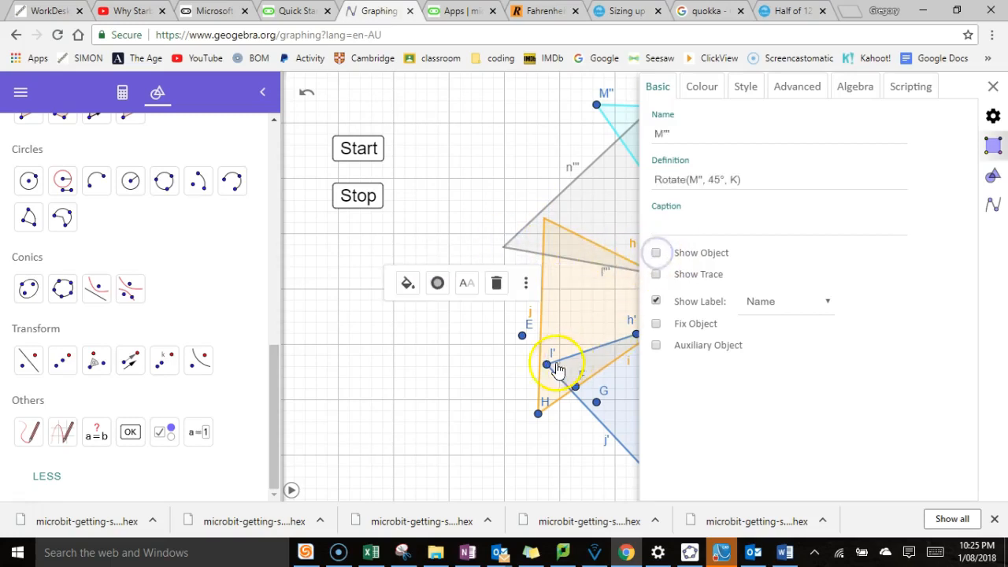
{"action": "left_click", "coordinate": [549, 369]}
{"action": "left_click", "coordinate": [549, 366]}
{"action": "left_click", "coordinate": [657, 253]}
{"action": "left_click", "coordinate": [522, 336]}
{"action": "left_click", "coordinate": [656, 253]}
Hide points H, F and D and close the settings
{"action": "left_click", "coordinate": [534, 416]}
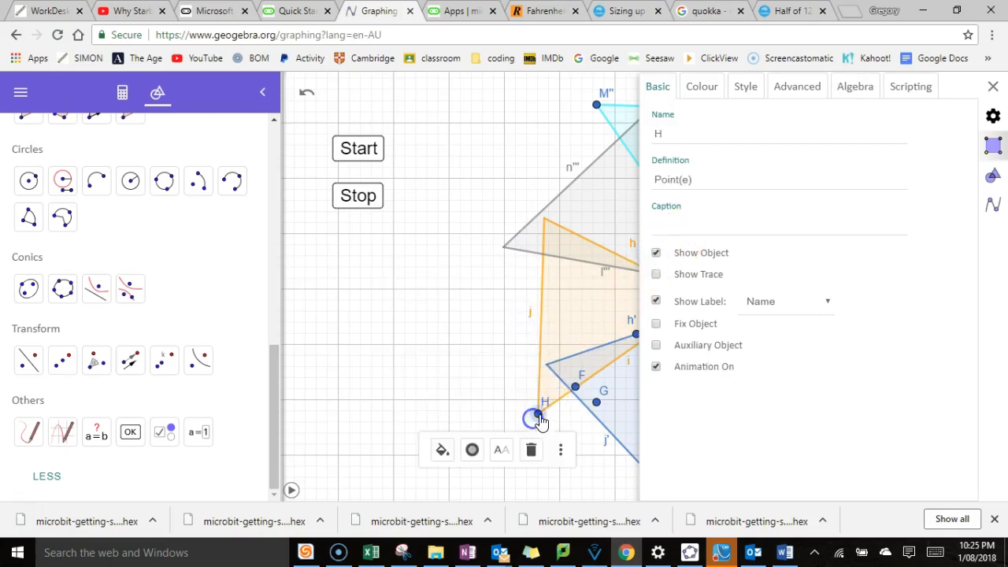
{"action": "left_click", "coordinate": [576, 388]}
{"action": "left_click", "coordinate": [653, 254]}
{"action": "left_click", "coordinate": [637, 336]}
{"action": "left_click", "coordinate": [654, 253]}
{"action": "left_click", "coordinate": [994, 87]}
{"action": "left_click_drag", "start_coordinate": [485, 346], "coordinate": [378, 344]}
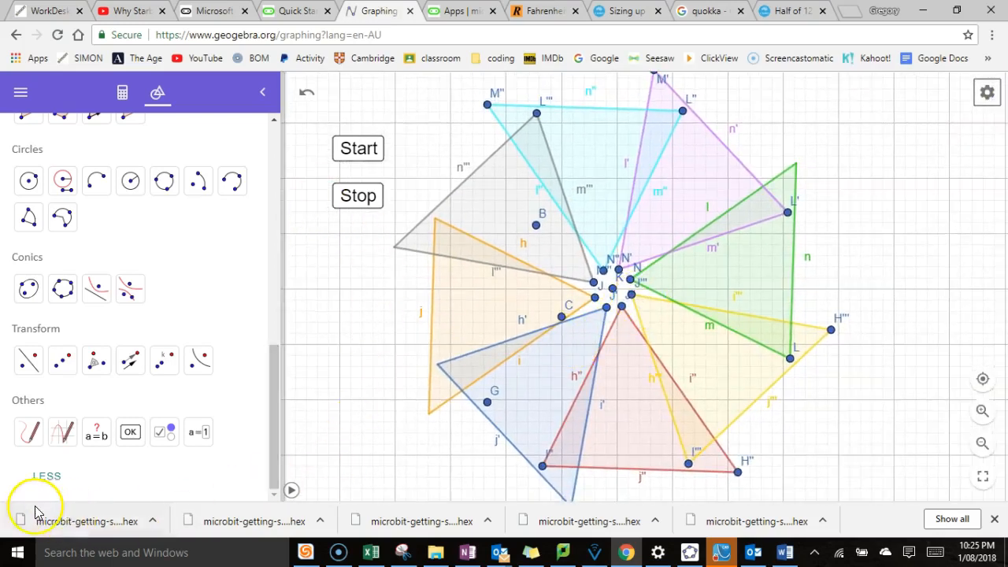